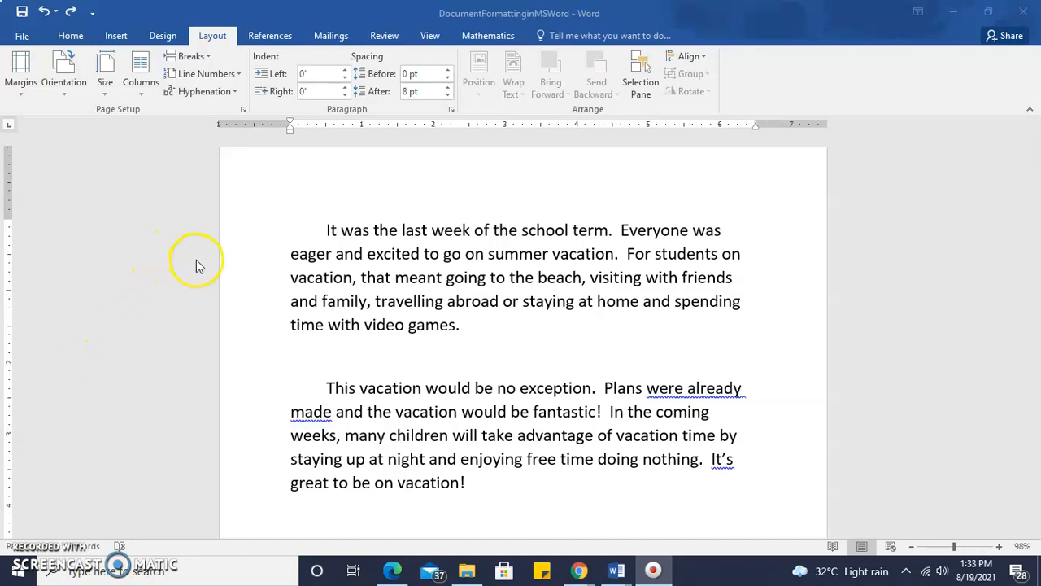
{"action": "left_click", "coordinate": [204, 56]}
{"action": "left_click", "coordinate": [192, 56]}
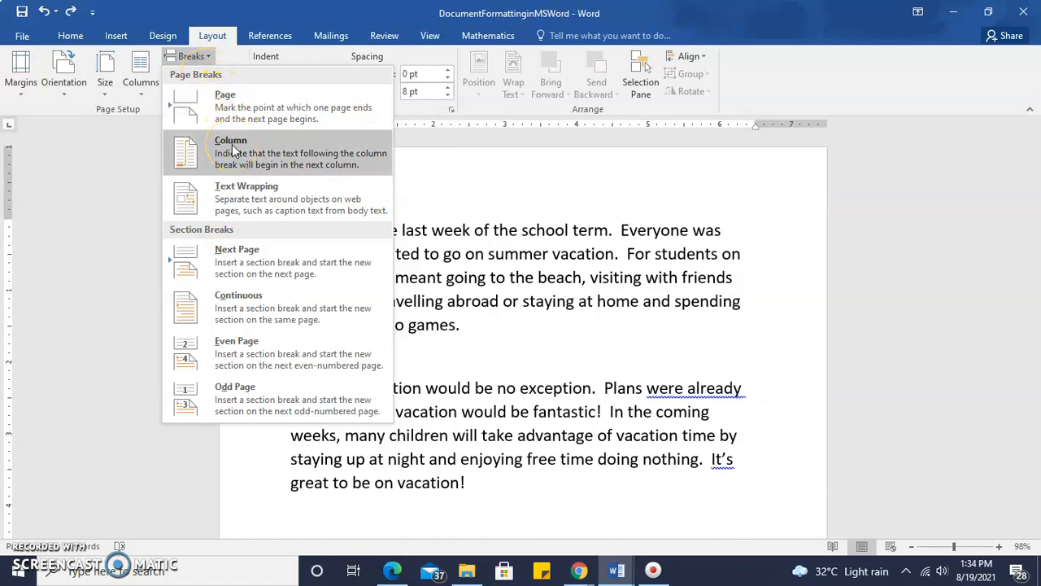
{"action": "left_click", "coordinate": [242, 201]}
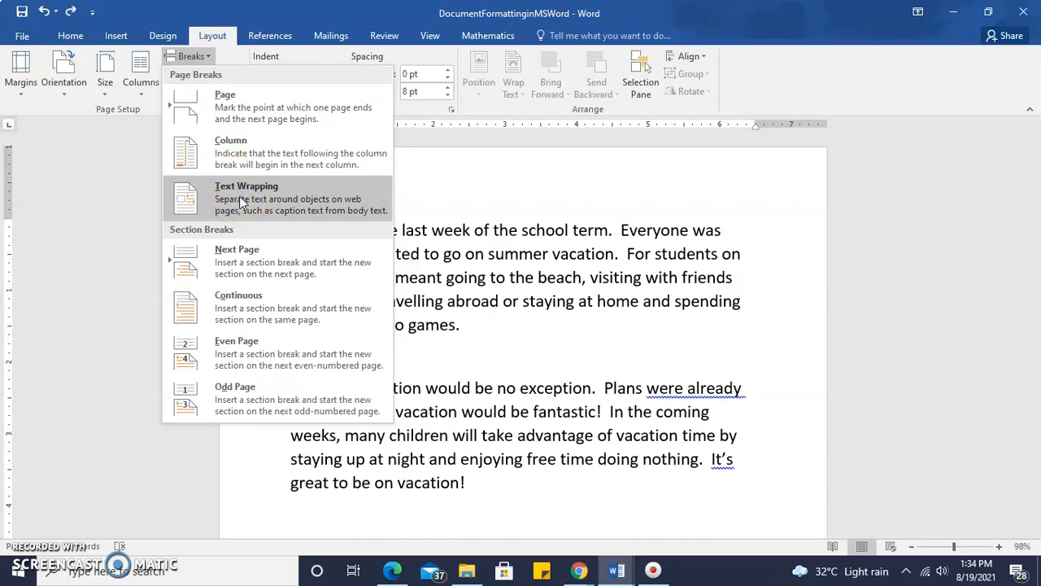
{"action": "left_click", "coordinate": [203, 236]}
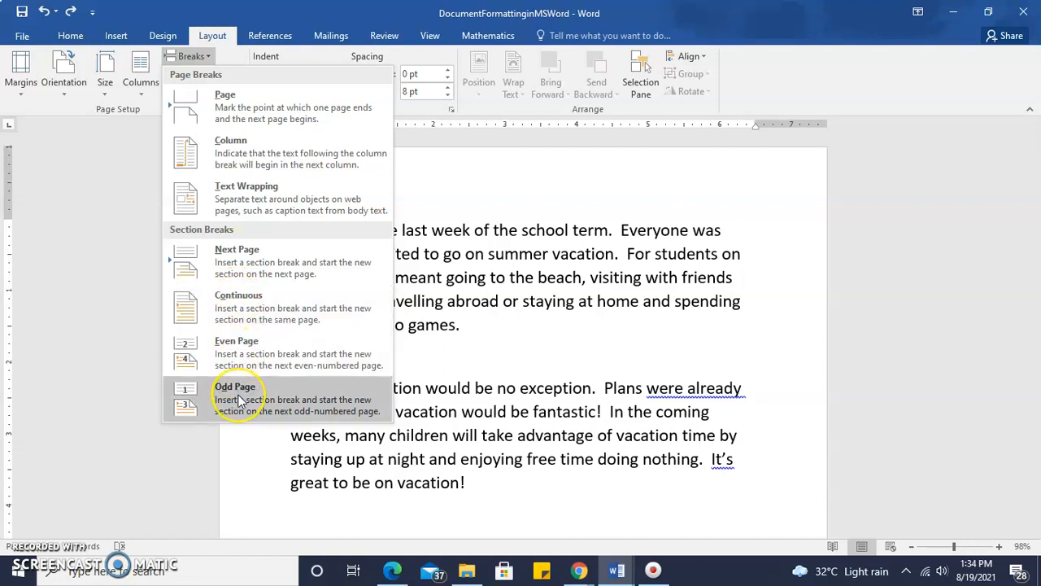
{"action": "left_click", "coordinate": [547, 307]}
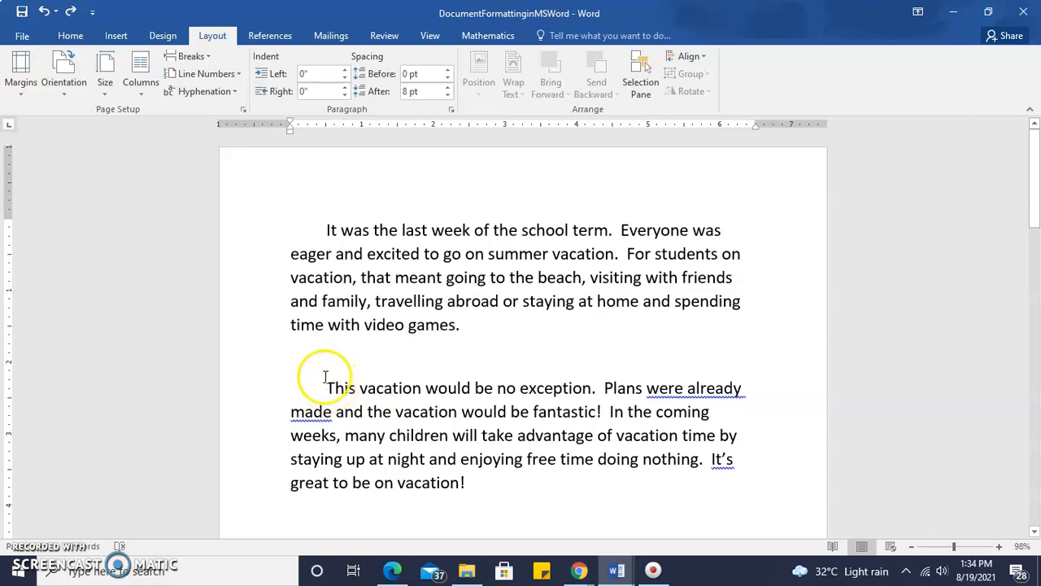
- Insert a page break before the paragraph beginning "This vacation", check the resulting page, and undo the break
{"action": "left_click", "coordinate": [192, 56]}
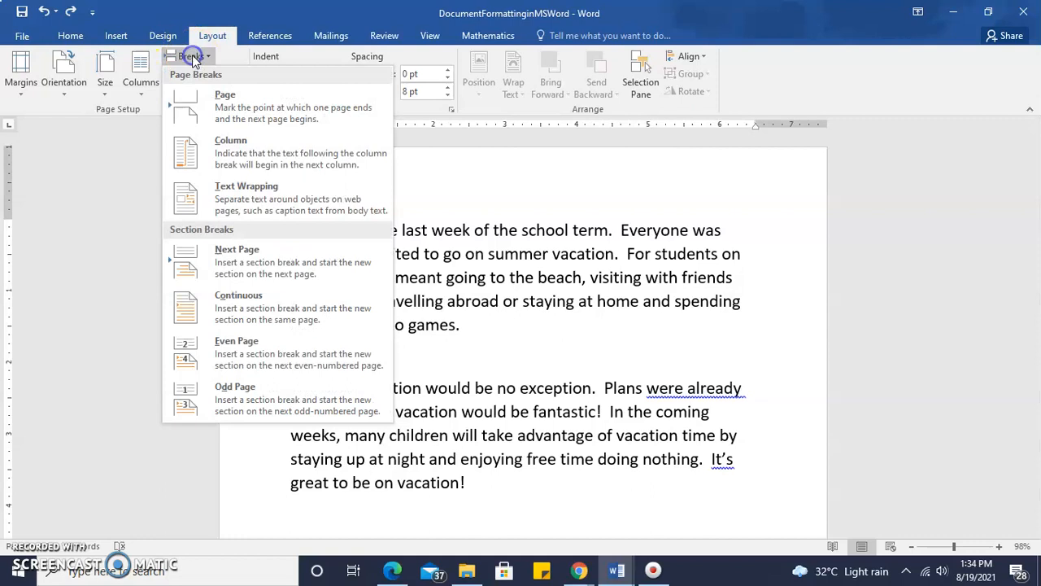
{"action": "left_click", "coordinate": [218, 99]}
{"action": "left_click_drag", "start_coordinate": [1036, 248], "coordinate": [1036, 276]}
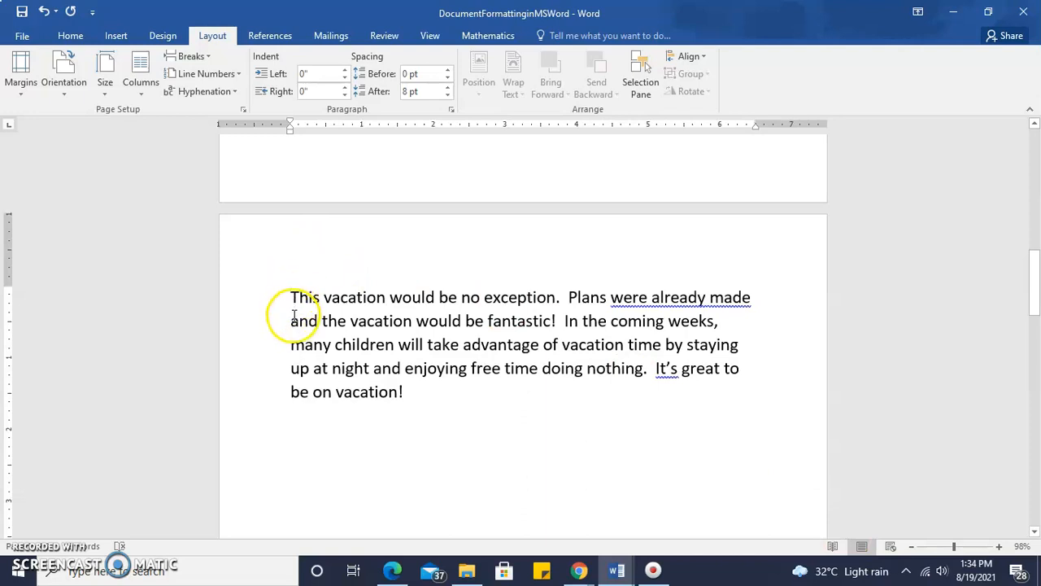
{"action": "mouse_move", "coordinate": [1038, 279]}
{"action": "left_mouse_down"}
{"action": "mouse_move", "coordinate": [1022, 140]}
{"action": "mouse_move", "coordinate": [1032, 268]}
{"action": "left_mouse_up"}
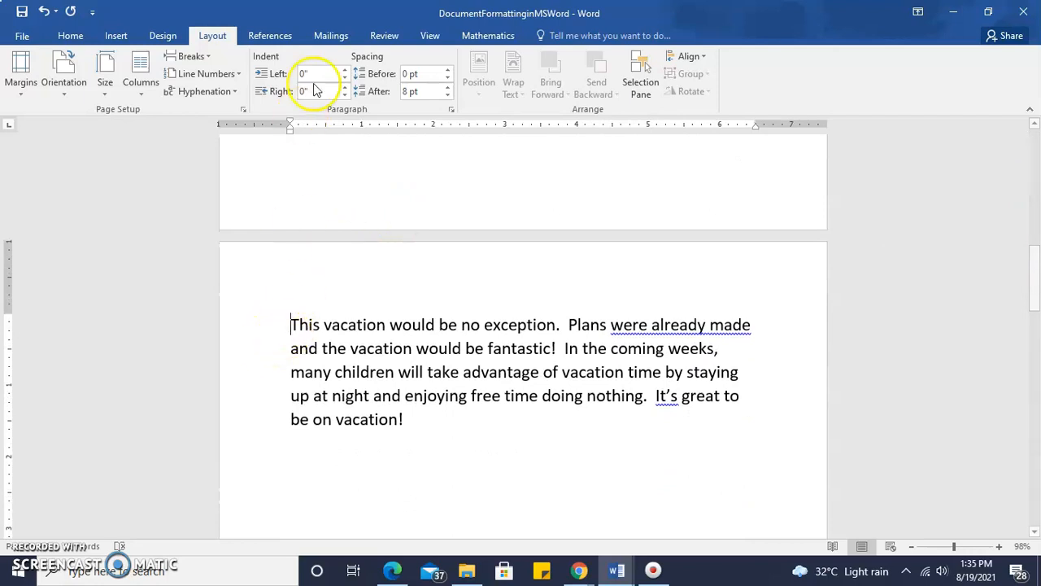
{"action": "left_click", "coordinate": [44, 12]}
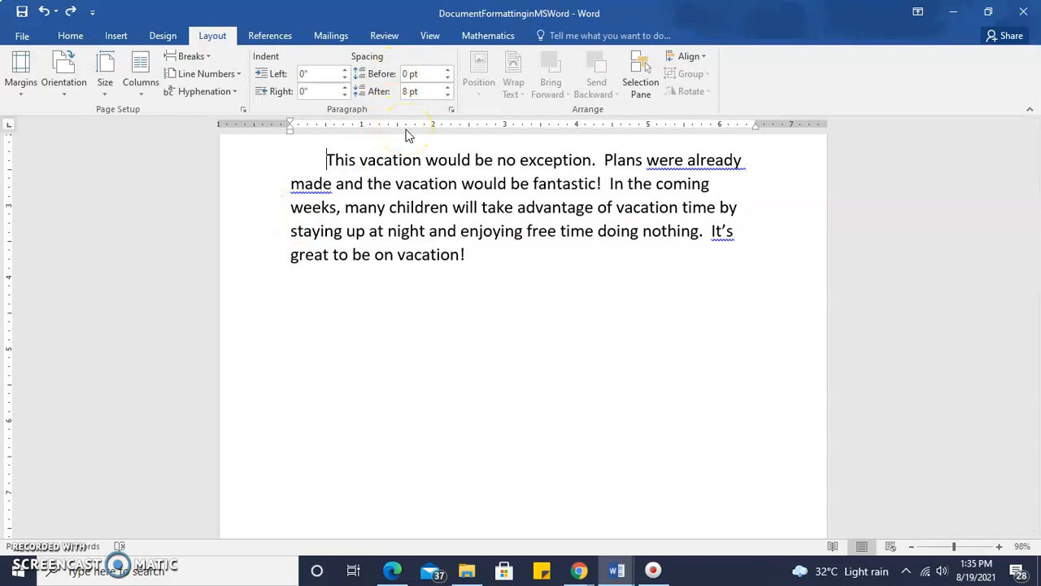
- Insert a page break directly before the paragraph beginning "This vacation would be no exception"
{"action": "key", "text": "ctrl+Return"}
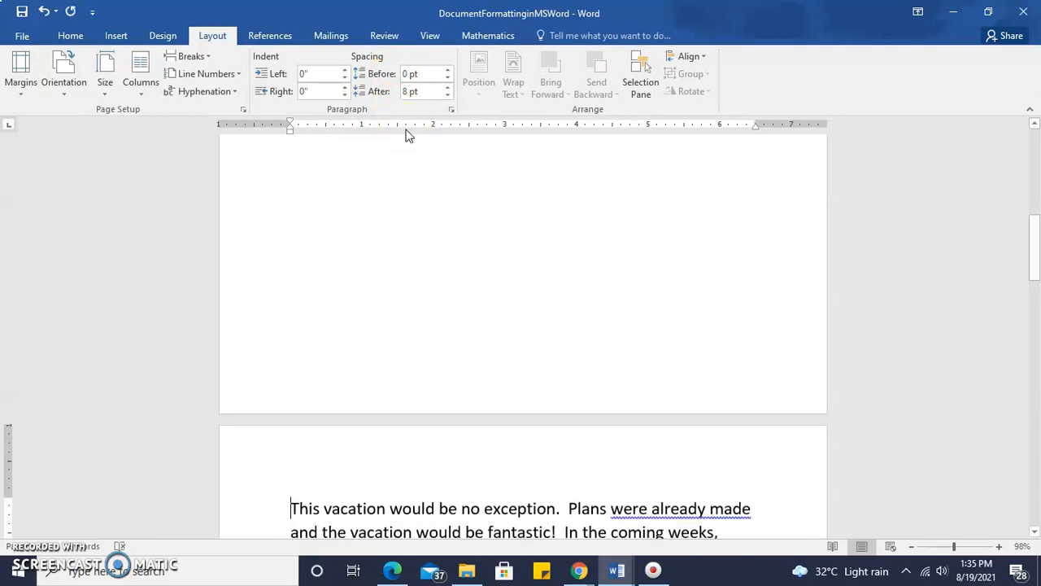
{"action": "left_click_drag", "start_coordinate": [1037, 269], "coordinate": [268, 426]}
{"action": "left_click", "coordinate": [15, 537]}
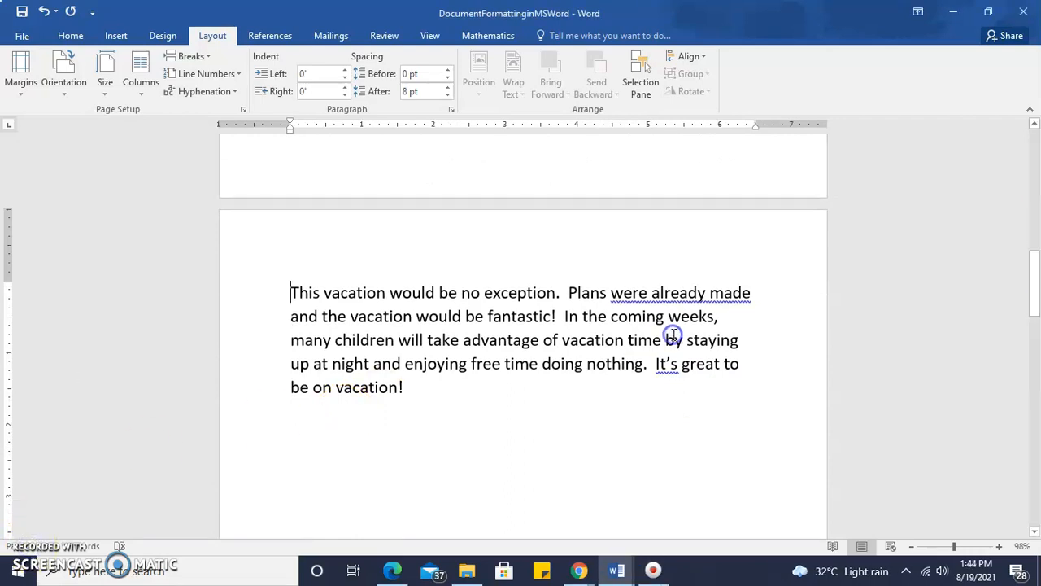
{"action": "left_click", "coordinate": [192, 57]}
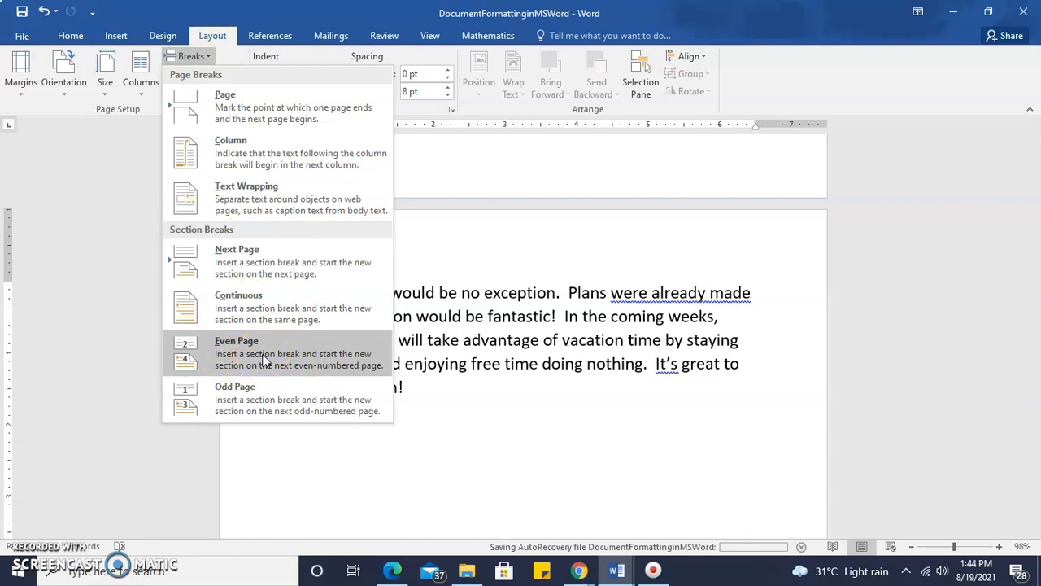
{"action": "left_click", "coordinate": [283, 406]}
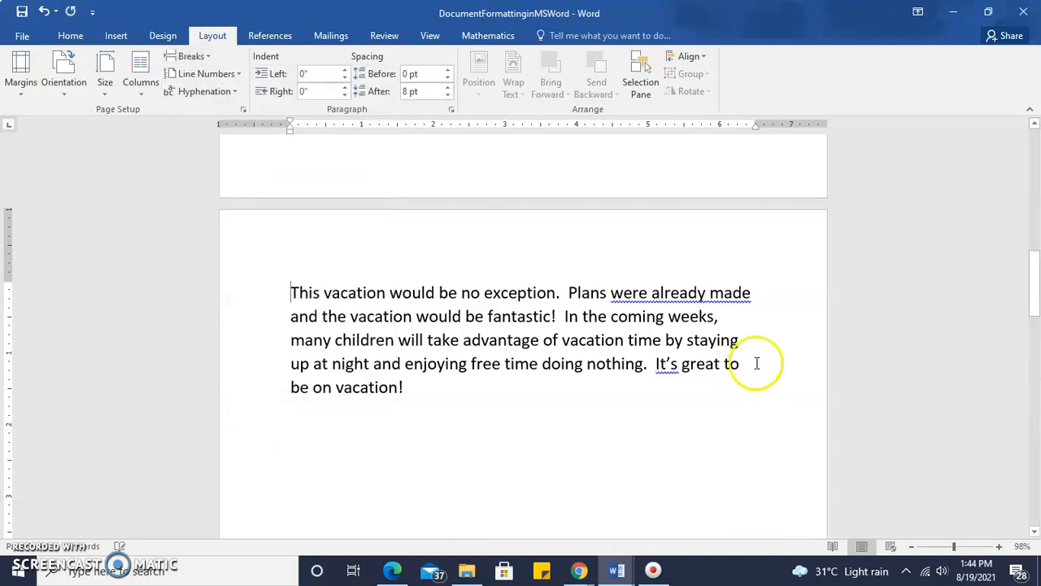
- Add the built-in Blank (Three Columns) header to the first page and leave header editing
{"action": "left_click_drag", "start_coordinate": [1032, 284], "coordinate": [1034, 144]}
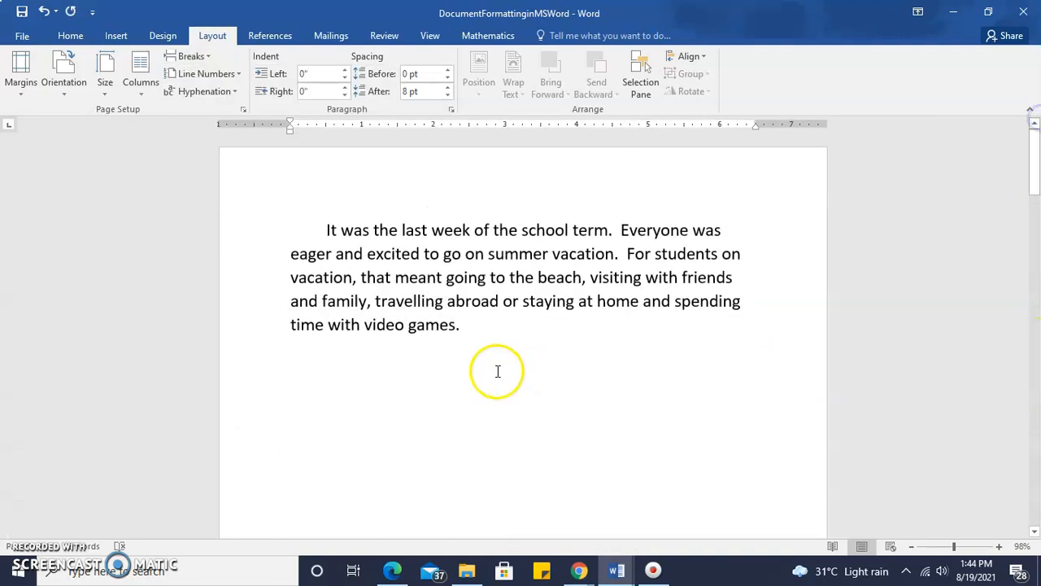
{"action": "left_click", "coordinate": [427, 277]}
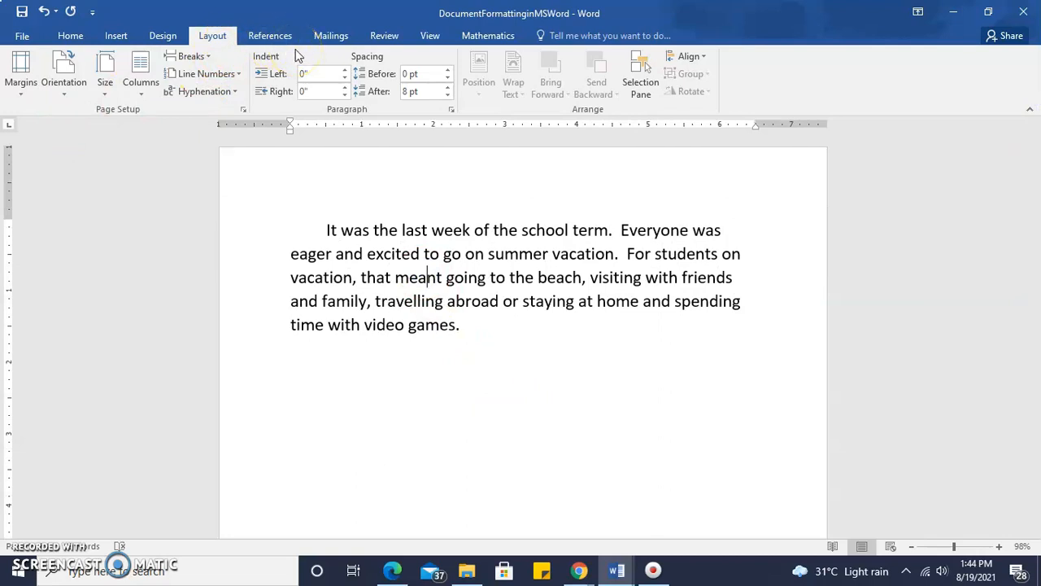
{"action": "left_click", "coordinate": [1029, 151]}
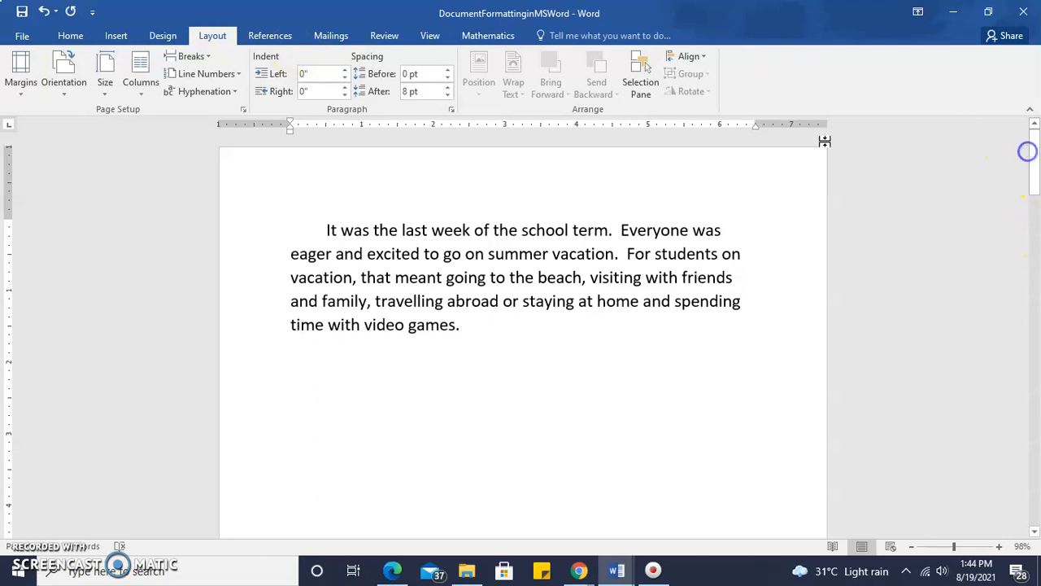
{"action": "left_click", "coordinate": [117, 36]}
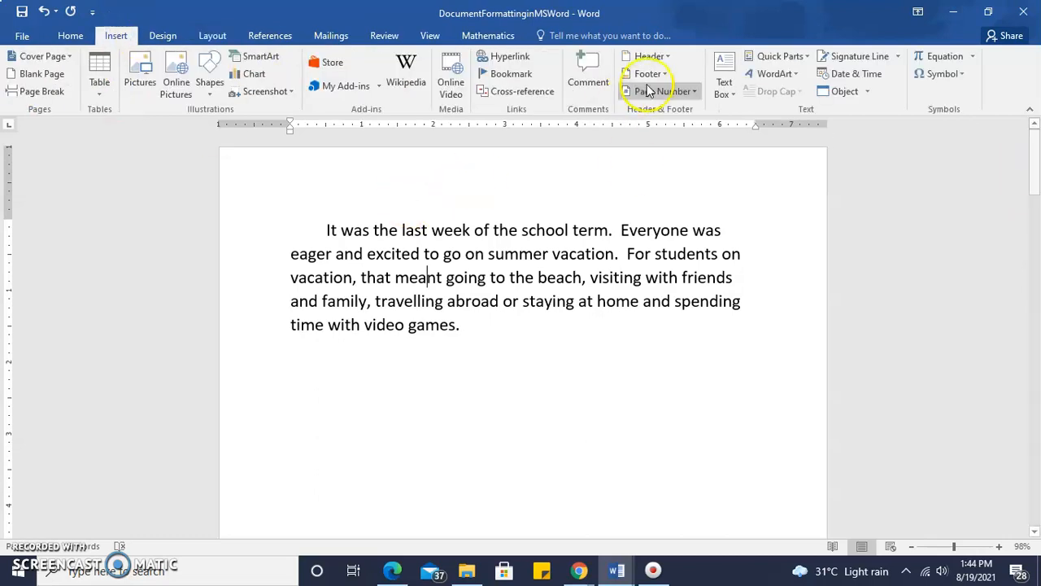
{"action": "left_click", "coordinate": [659, 57]}
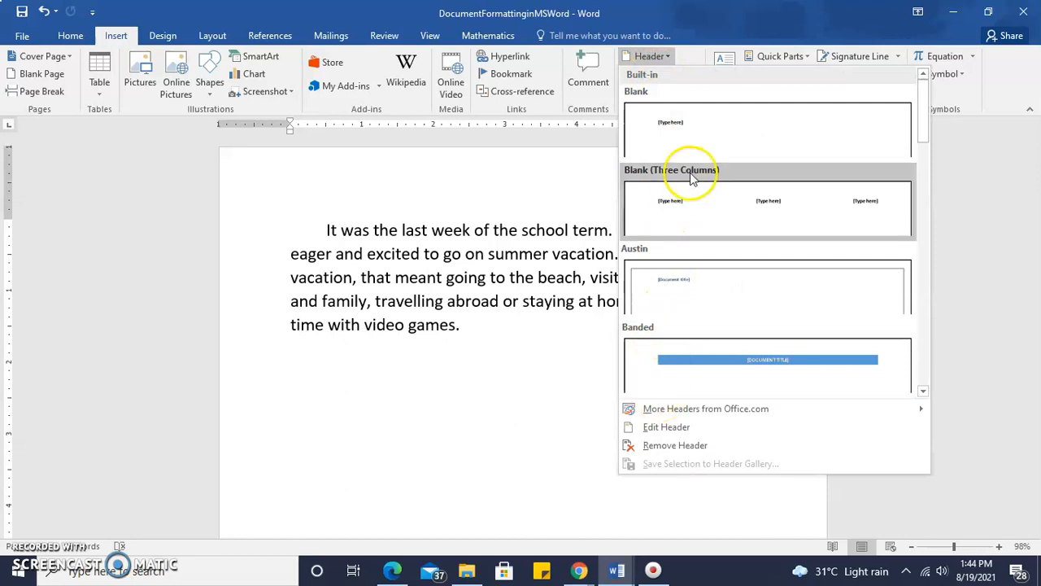
{"action": "left_click", "coordinate": [698, 218]}
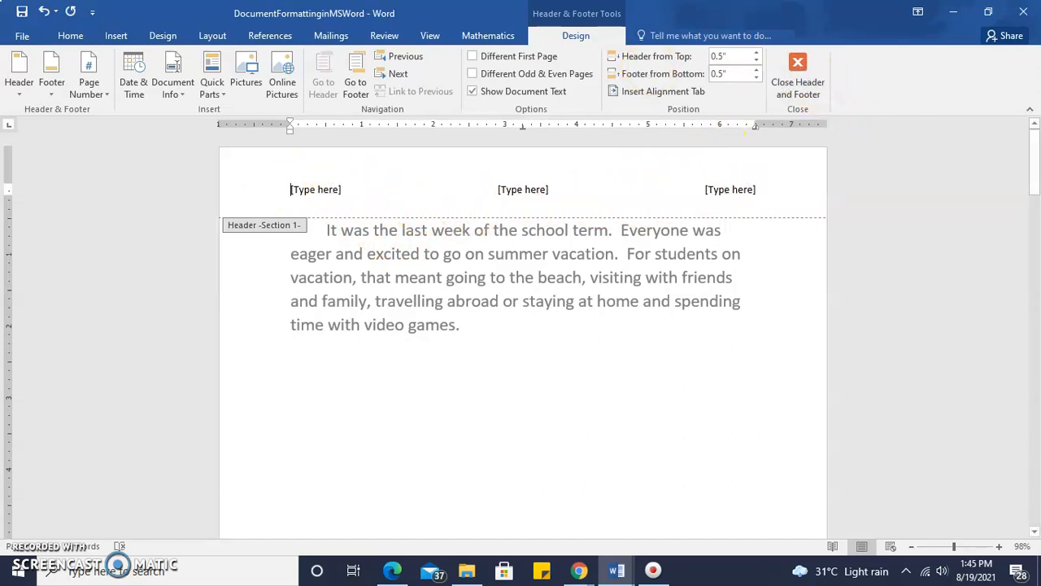
{"action": "left_click", "coordinate": [806, 77]}
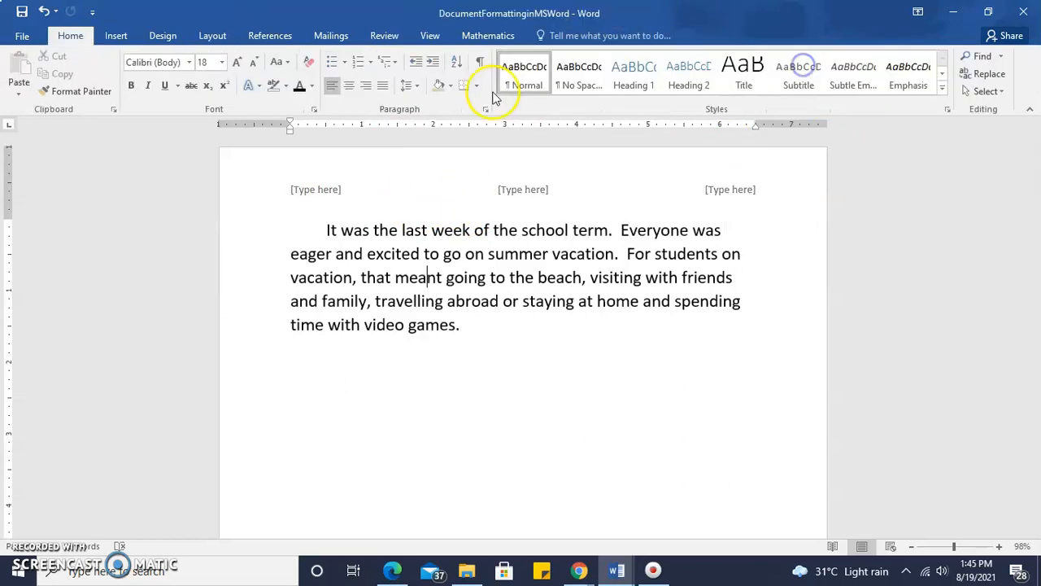
- Delete the three placeholders from the first page's header and return to the body text
{"action": "double_click", "coordinate": [286, 190]}
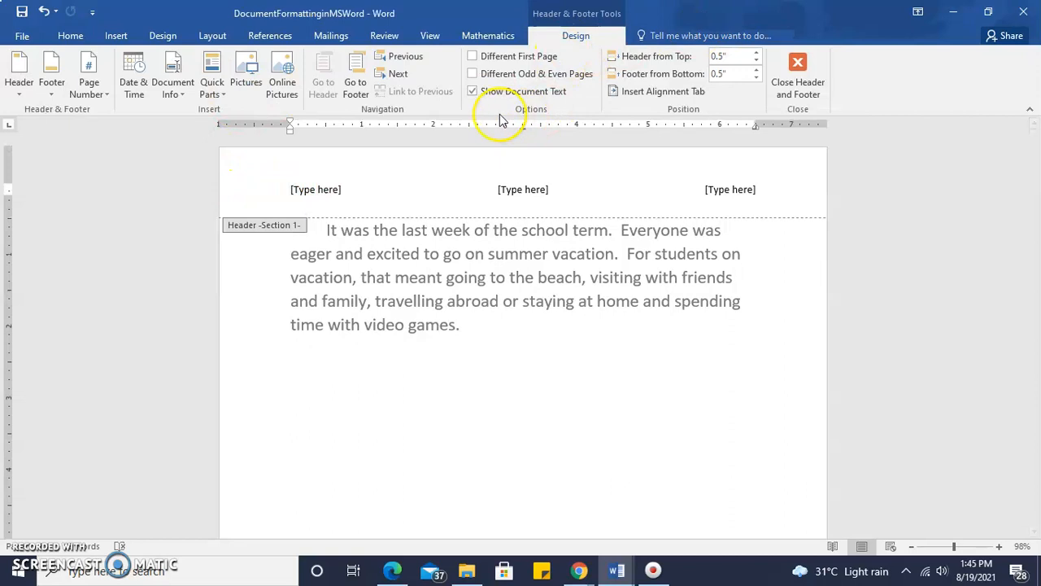
{"action": "triple_click", "coordinate": [281, 189]}
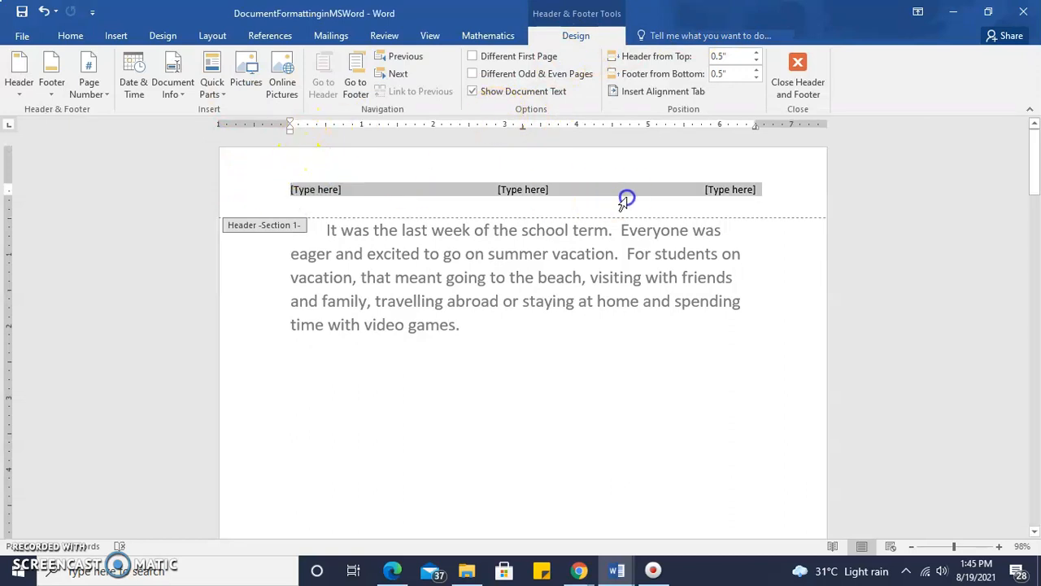
{"action": "key", "text": "Delete"}
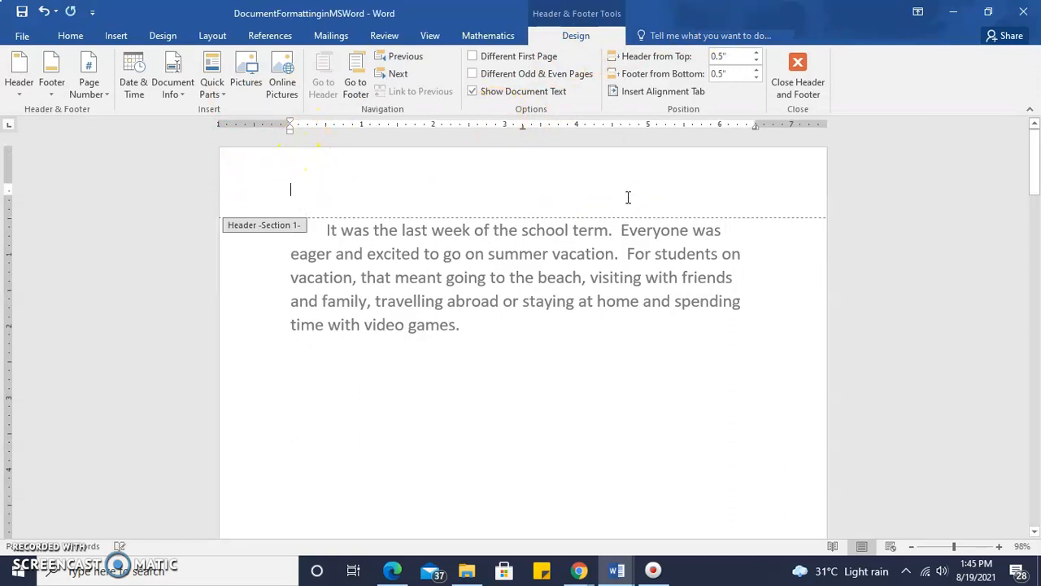
{"action": "double_click", "coordinate": [339, 351]}
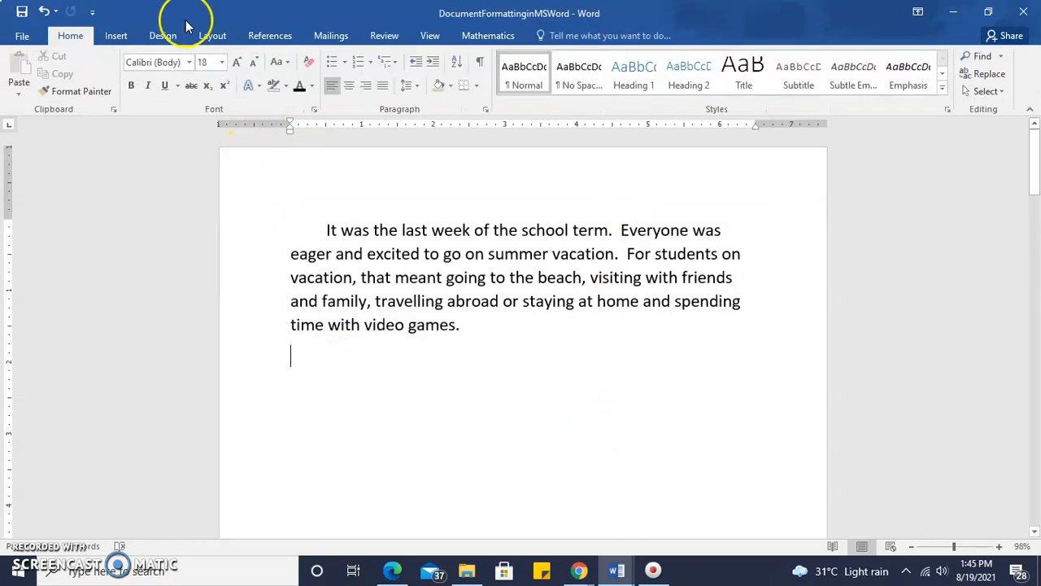
- Create a custom header containing the text "Create our own header" and leave header editing
{"action": "left_click", "coordinate": [117, 35]}
{"action": "left_click", "coordinate": [661, 56]}
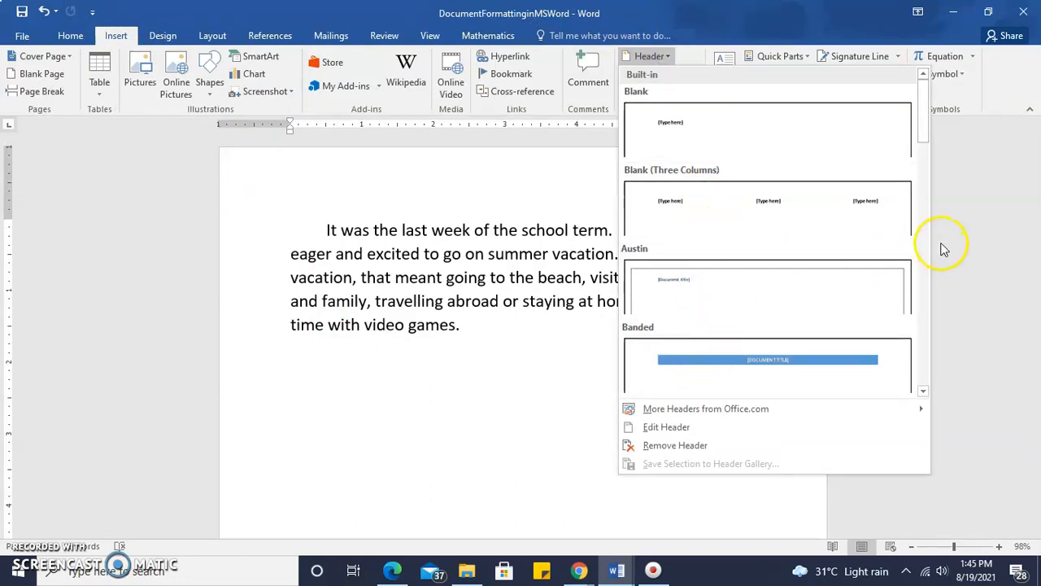
{"action": "left_click_drag", "start_coordinate": [925, 126], "coordinate": [928, 188]}
{"action": "left_click_drag", "start_coordinate": [928, 192], "coordinate": [925, 256]}
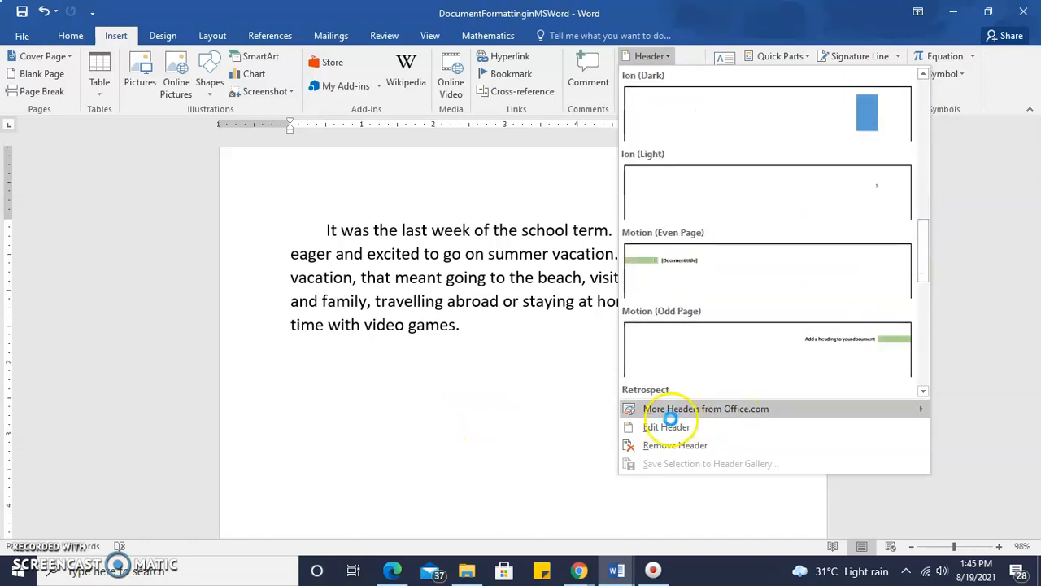
{"action": "left_click", "coordinate": [668, 429]}
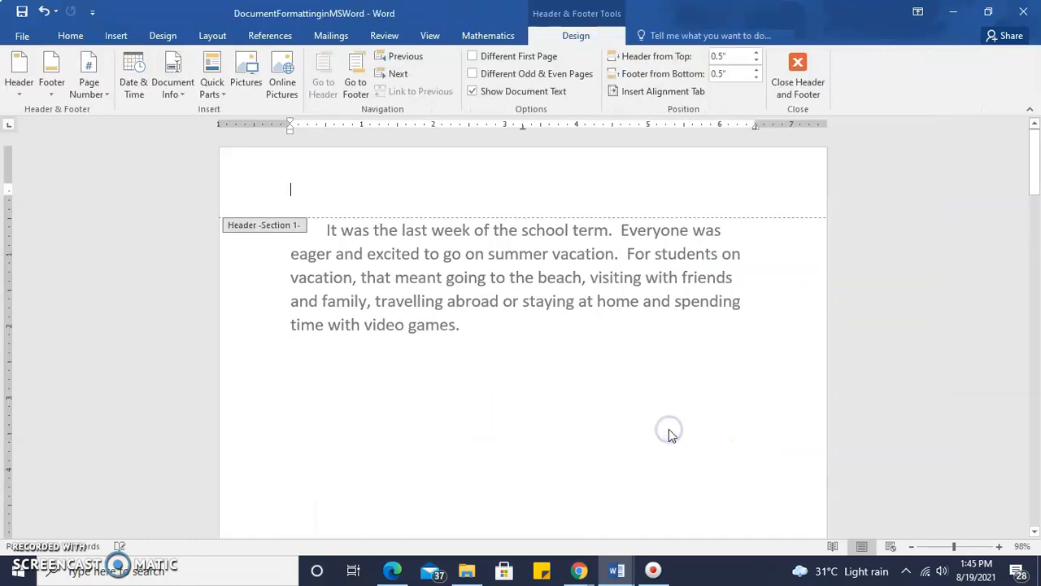
{"action": "type", "text": "Create our own header"}
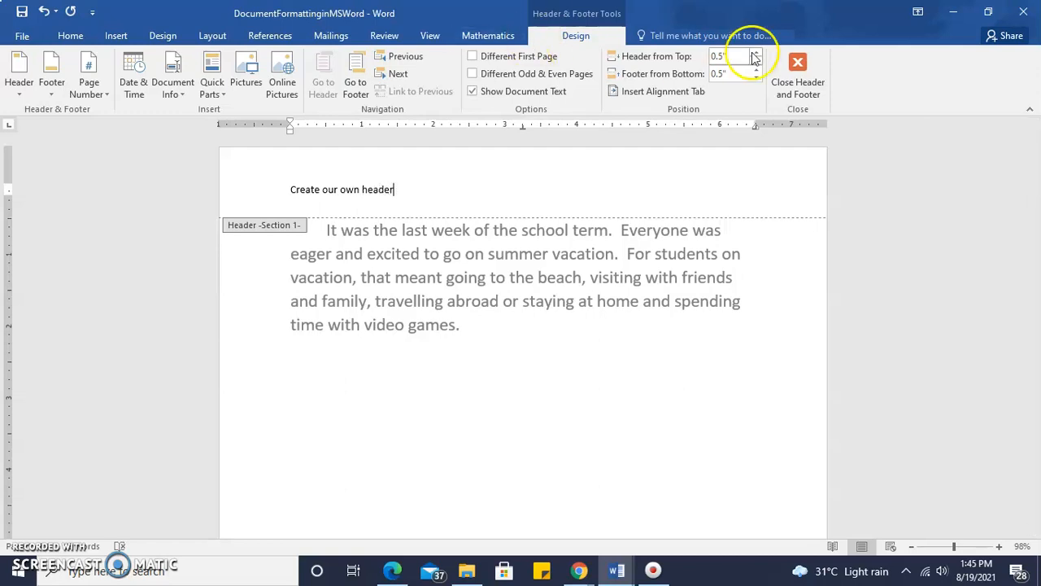
{"action": "left_click", "coordinate": [795, 63]}
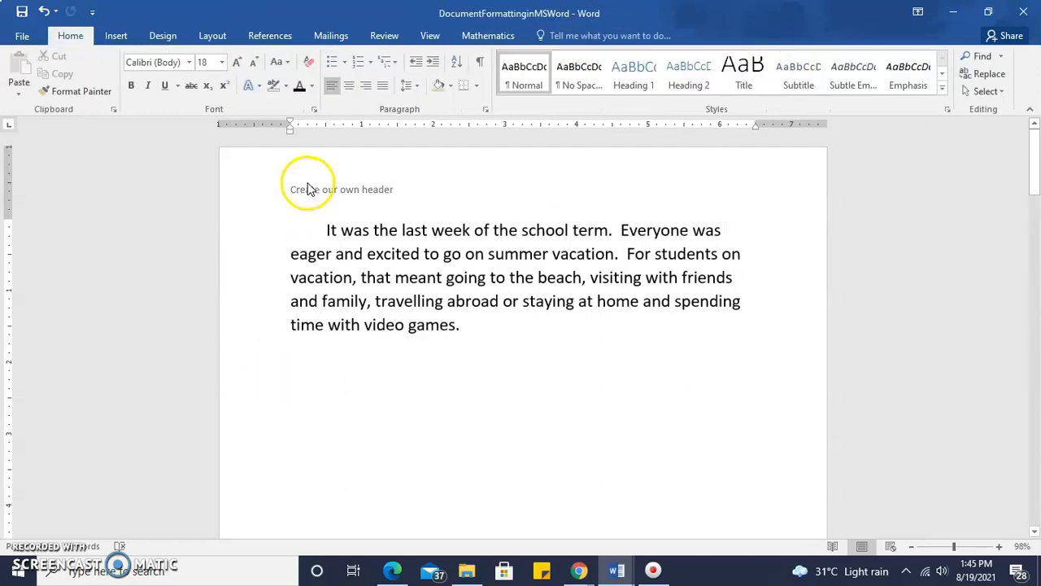
- Reopen the header for editing and delete its text "Create our own header"
{"action": "double_click", "coordinate": [392, 195]}
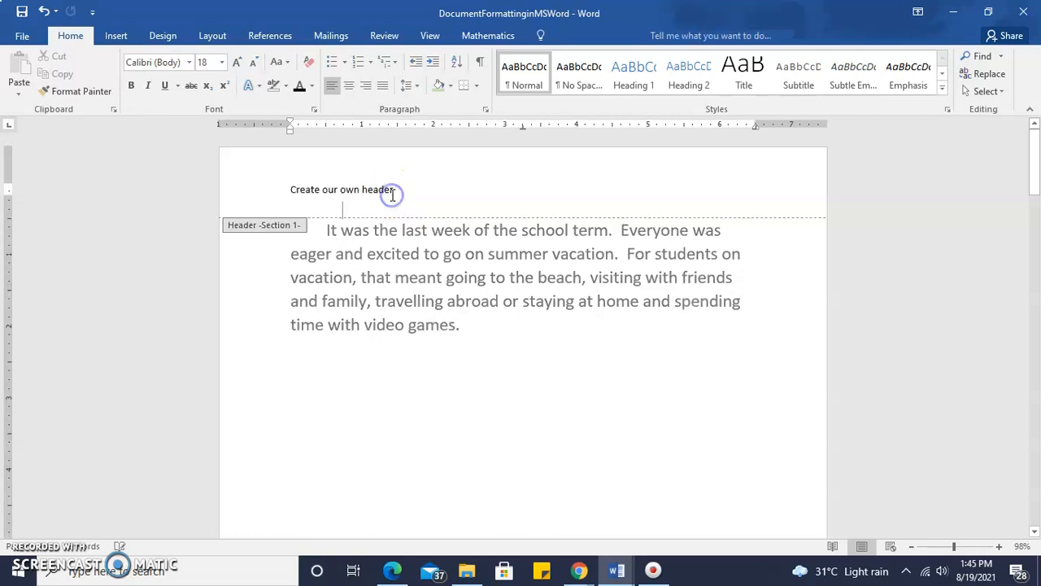
{"action": "left_click_drag", "start_coordinate": [387, 189], "coordinate": [299, 189]}
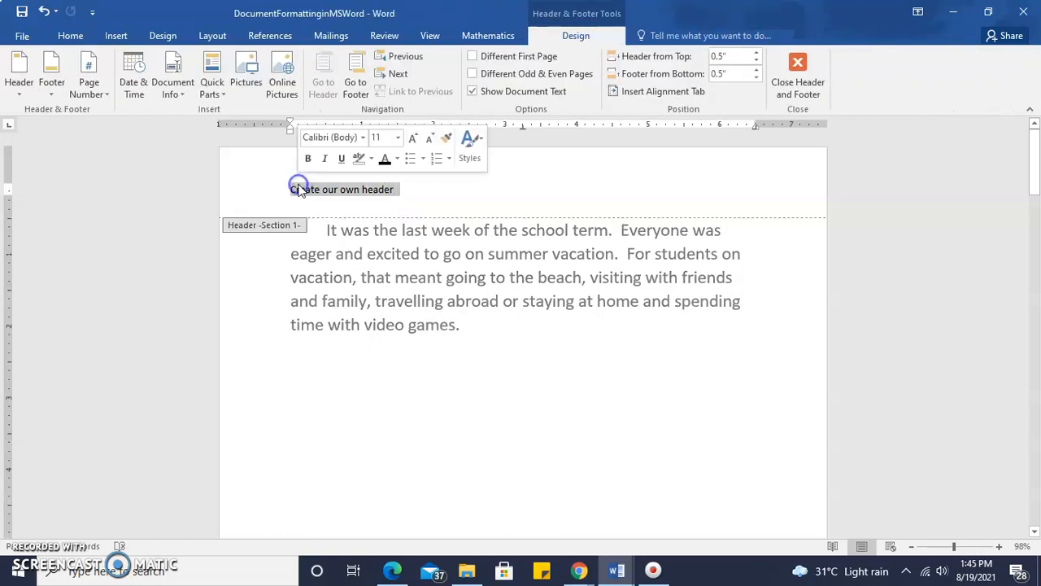
{"action": "key", "text": "Delete"}
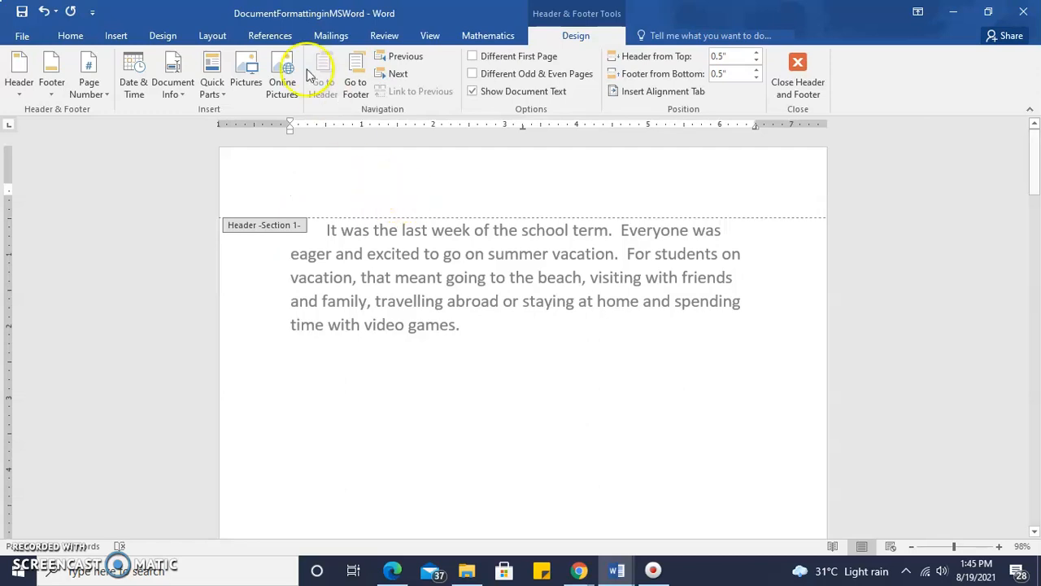
- Insert the built-in Integral header with the orange document title band
{"action": "left_click", "coordinate": [122, 36]}
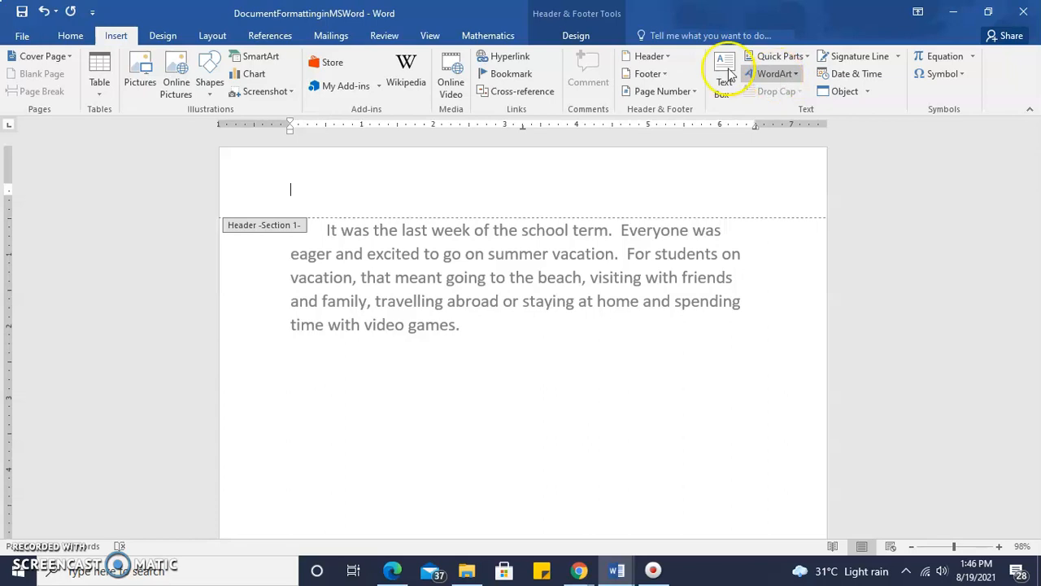
{"action": "left_click", "coordinate": [663, 59]}
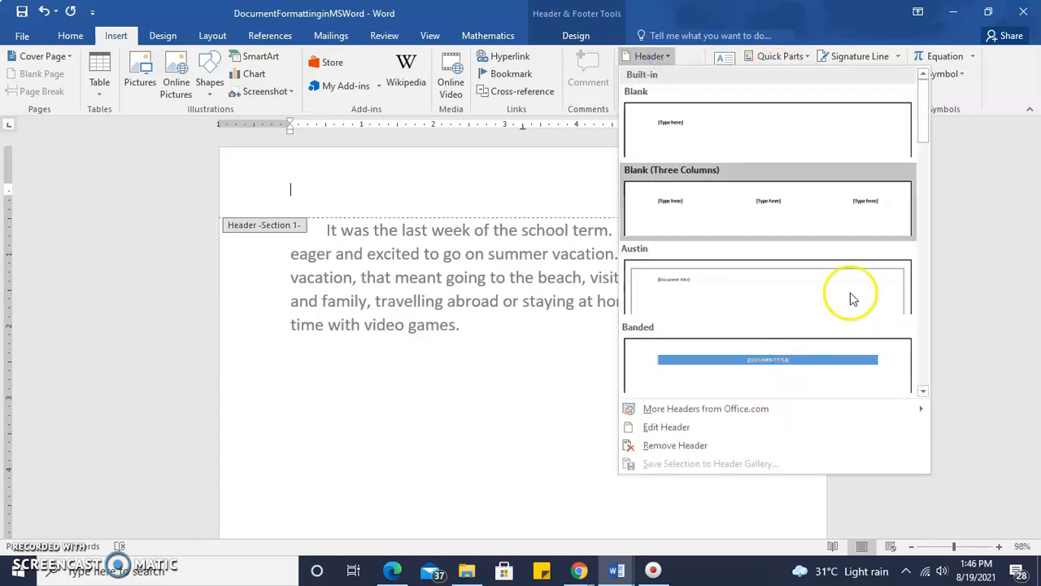
{"action": "left_click_drag", "start_coordinate": [925, 132], "coordinate": [941, 226]}
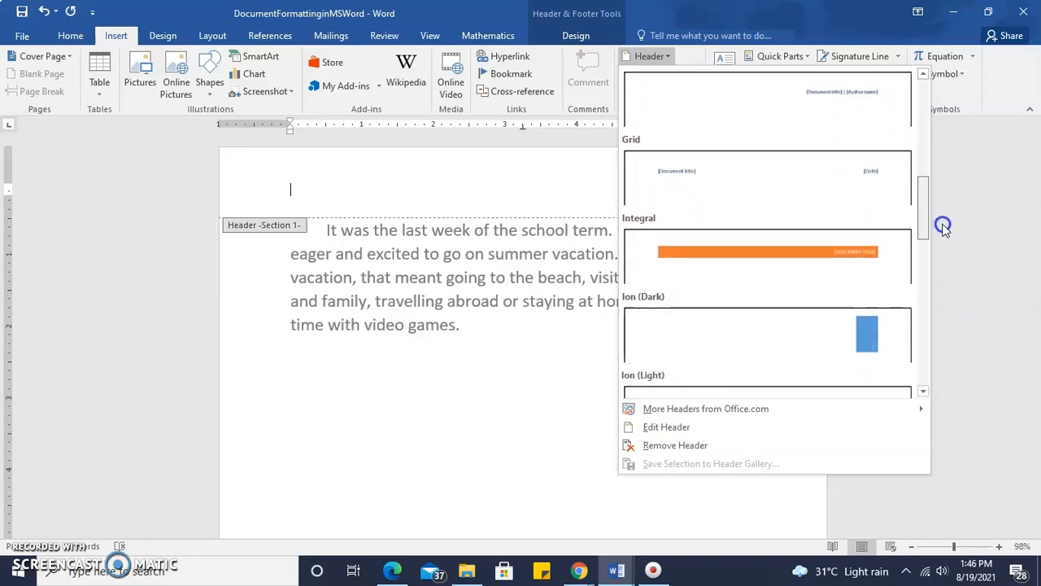
{"action": "left_click", "coordinate": [837, 257]}
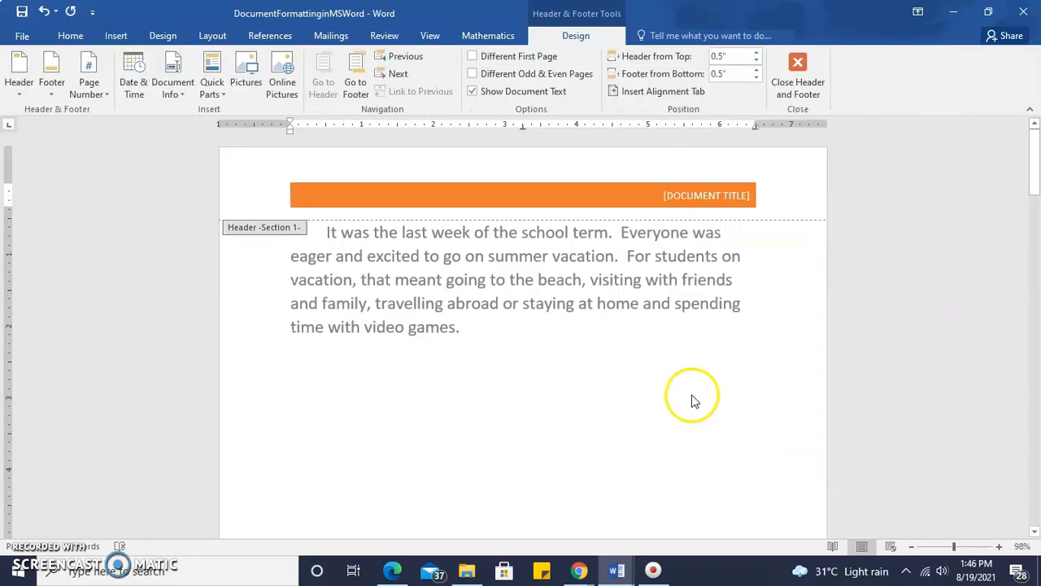
- Replace the title placeholder in the orange header band with "DOCUMENT FORMATTING" and return to the body text
{"action": "left_click", "coordinate": [688, 197]}
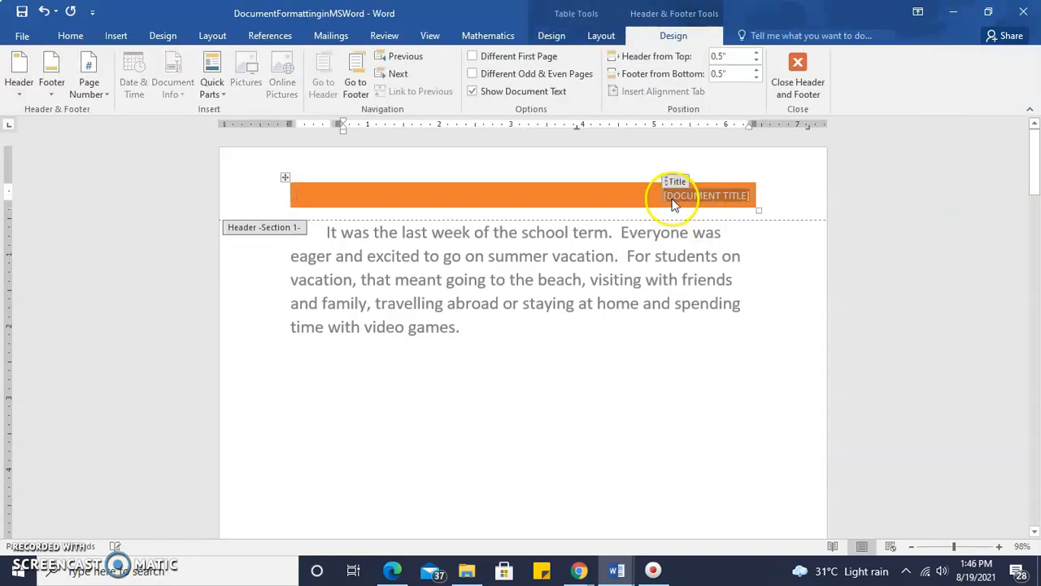
{"action": "type", "text": "C"}
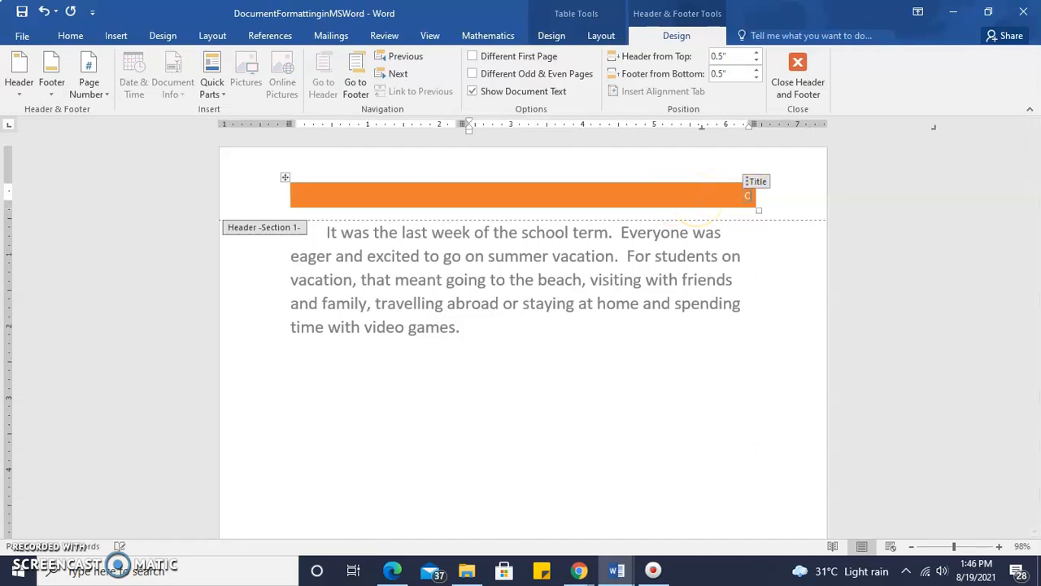
{"action": "type", "text": "OCU"}
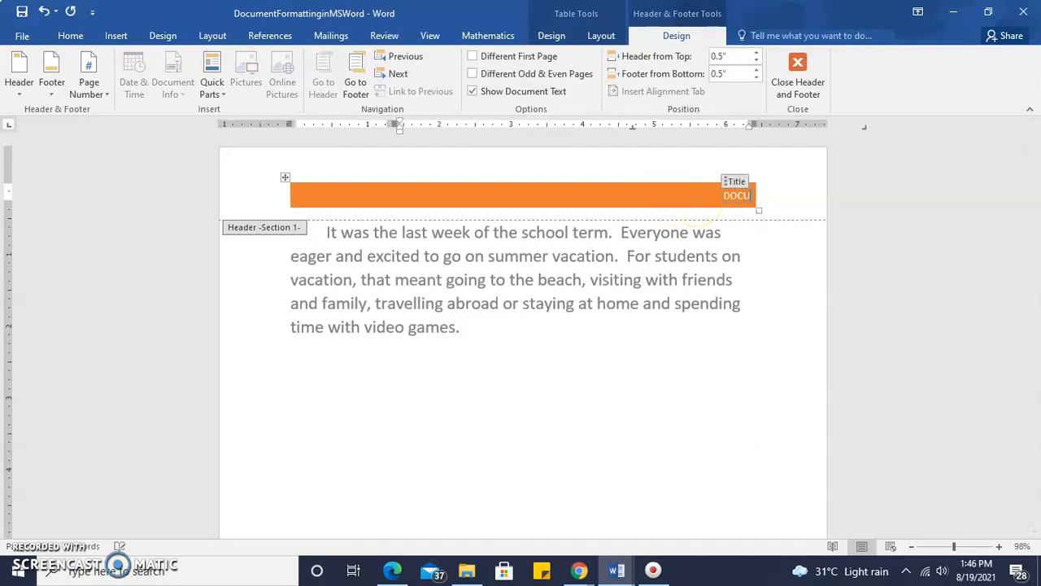
{"action": "type", "text": "MENT FORMATTING"}
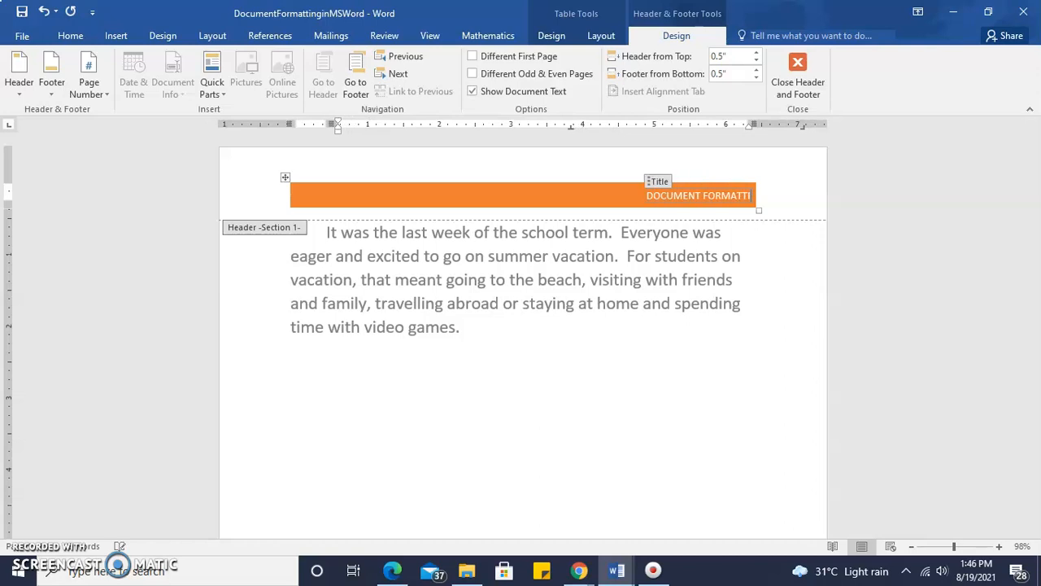
{"action": "double_click", "coordinate": [675, 368]}
- Insert a page break directly after the text "Last line" to start a new page
{"action": "left_click_drag", "start_coordinate": [1034, 170], "coordinate": [946, 363]}
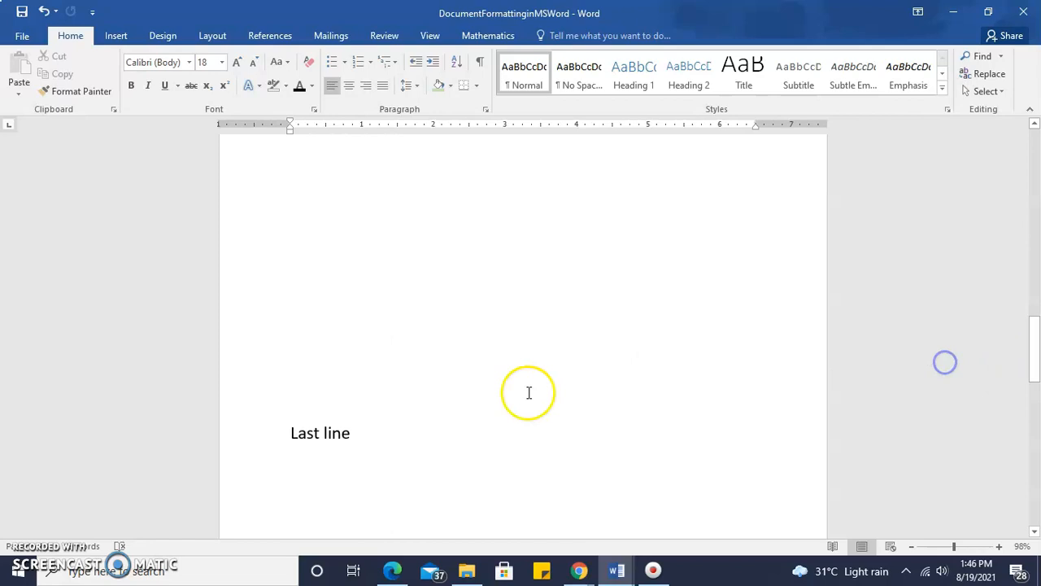
{"action": "left_click", "coordinate": [428, 429]}
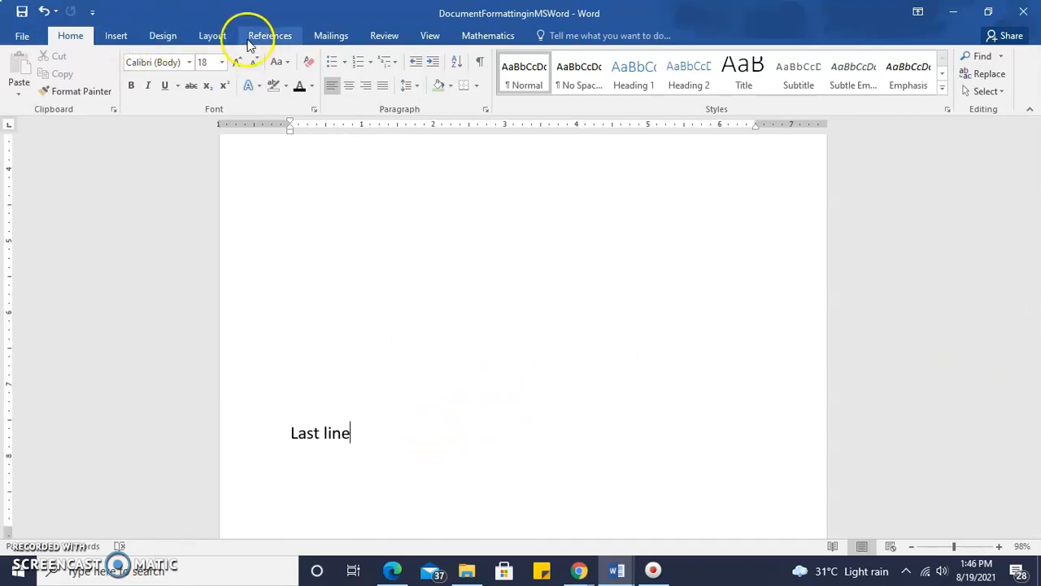
{"action": "left_click", "coordinate": [216, 39]}
{"action": "left_click", "coordinate": [204, 56]}
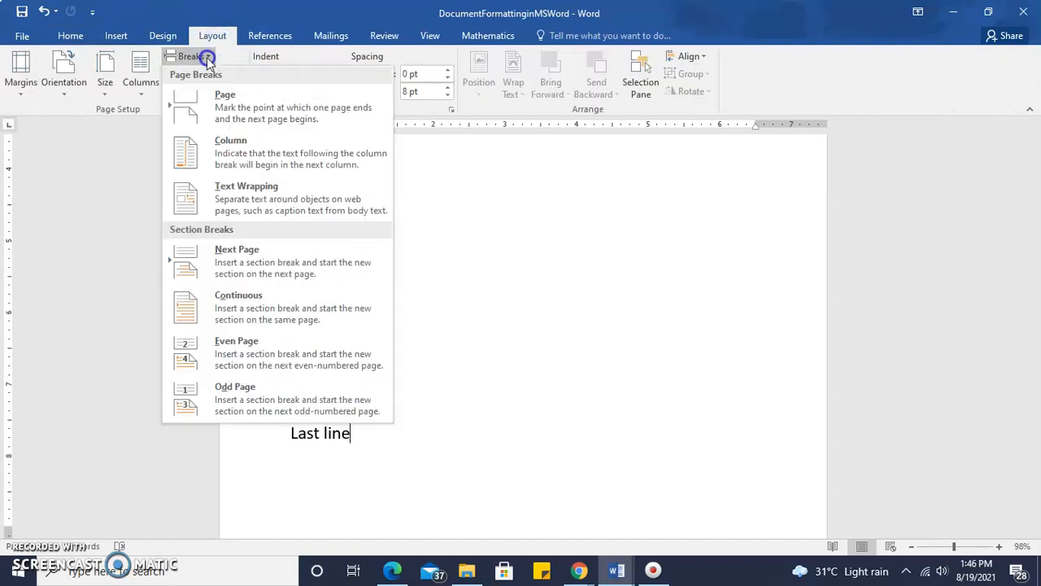
{"action": "left_click", "coordinate": [226, 111]}
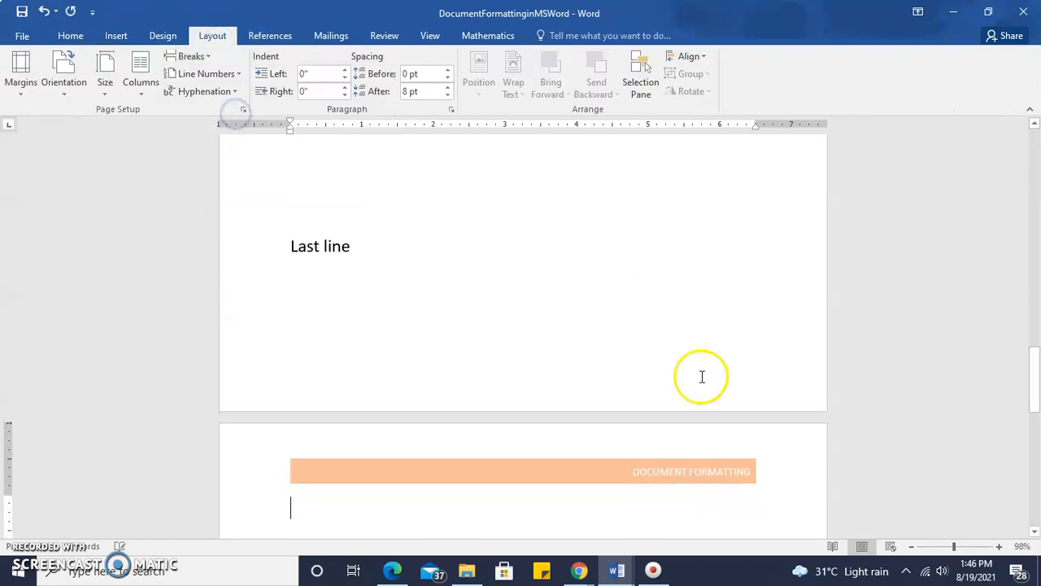
{"action": "left_click_drag", "start_coordinate": [1033, 392], "coordinate": [1035, 422]}
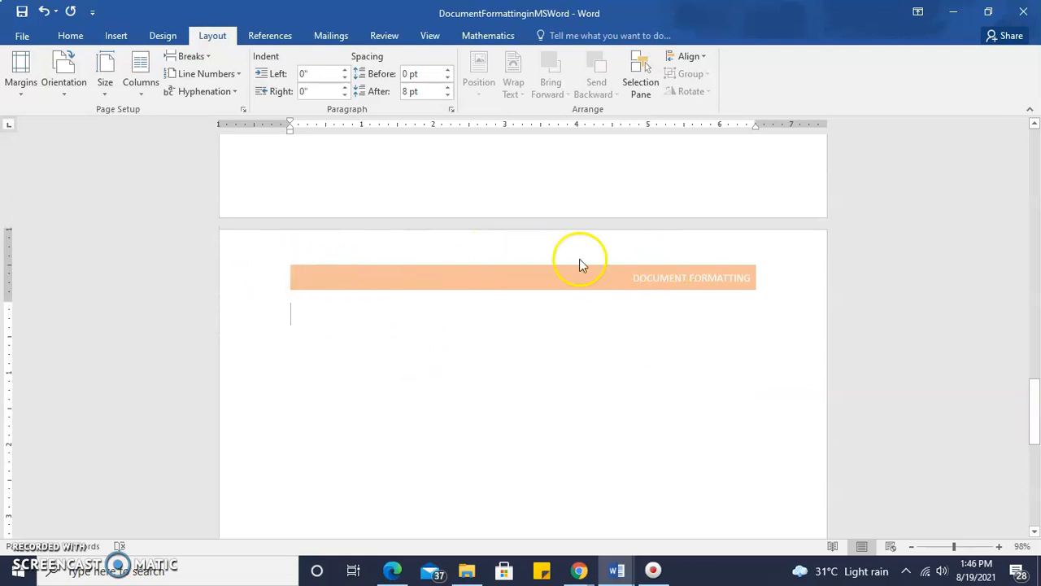
- Examine the header on every page of the document in the print preview, then return to editing
{"action": "left_click", "coordinate": [26, 36]}
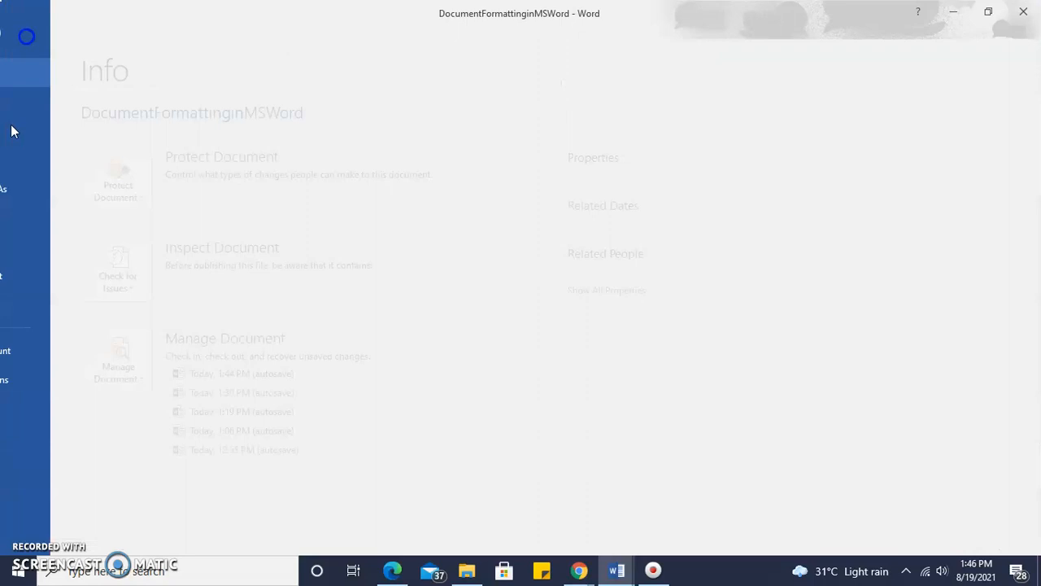
{"action": "left_click", "coordinate": [31, 228]}
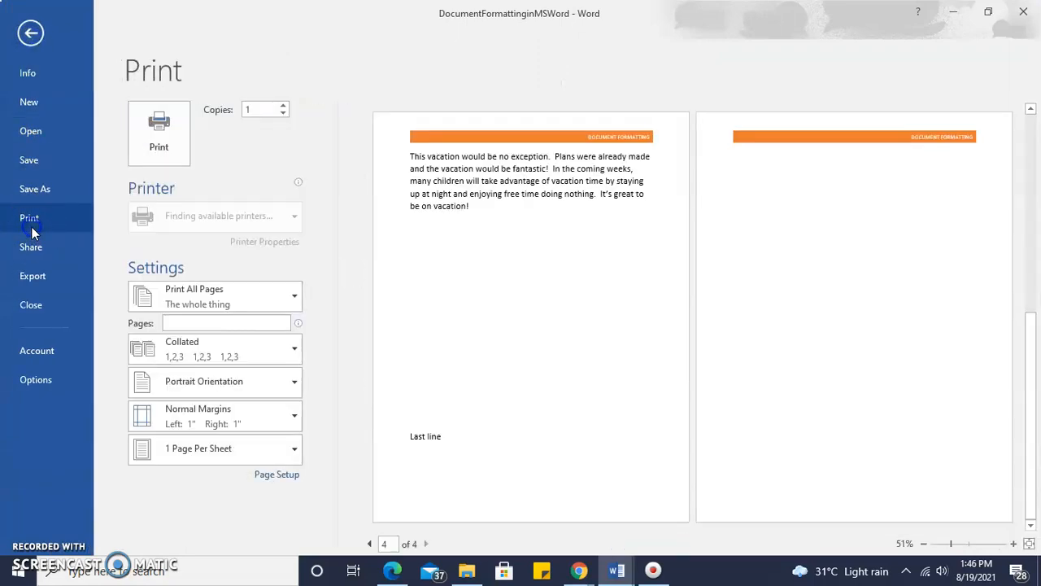
{"action": "left_click_drag", "start_coordinate": [1036, 363], "coordinate": [1032, 287]}
{"action": "left_click_drag", "start_coordinate": [1032, 248], "coordinate": [1035, 141]}
{"action": "left_click_drag", "start_coordinate": [1036, 185], "coordinate": [1026, 301]}
{"action": "left_click_drag", "start_coordinate": [1028, 246], "coordinate": [1025, 225]}
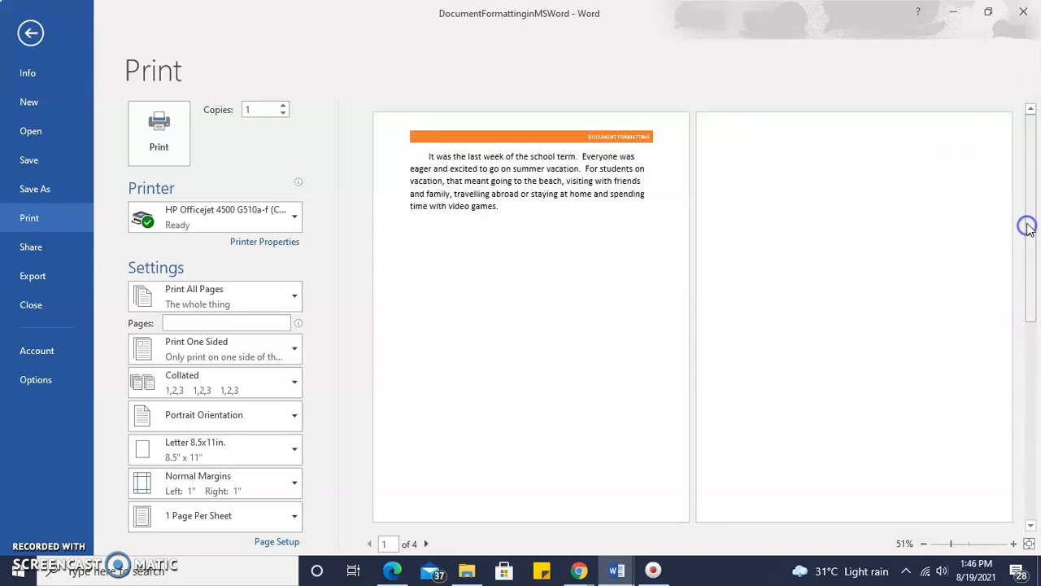
{"action": "left_click", "coordinate": [30, 33]}
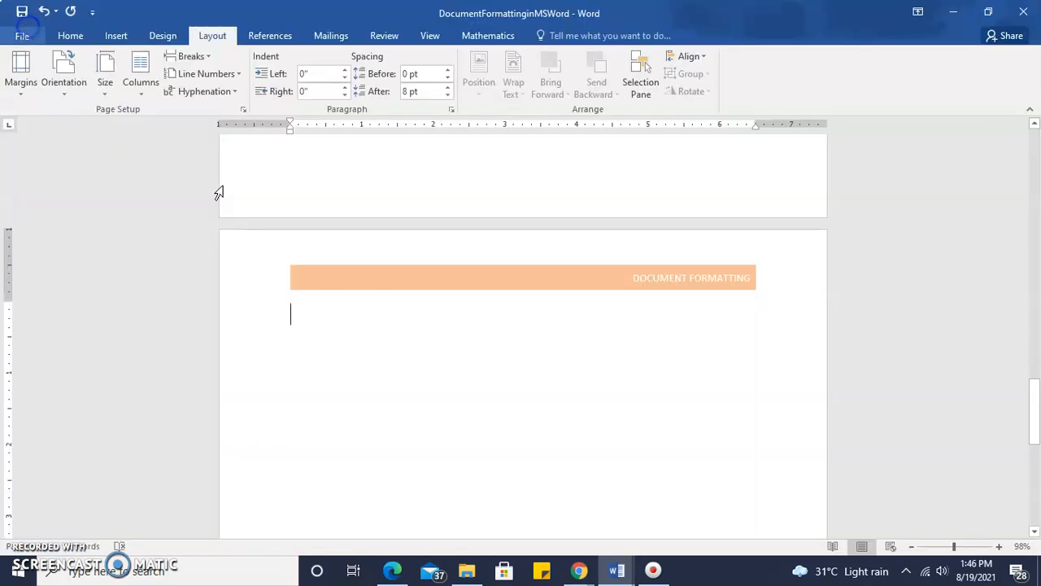
- Insert the built-in Blank footer in the first section with the text "Footer example" and leave footer editing
{"action": "left_click_drag", "start_coordinate": [1033, 411], "coordinate": [1027, 147]}
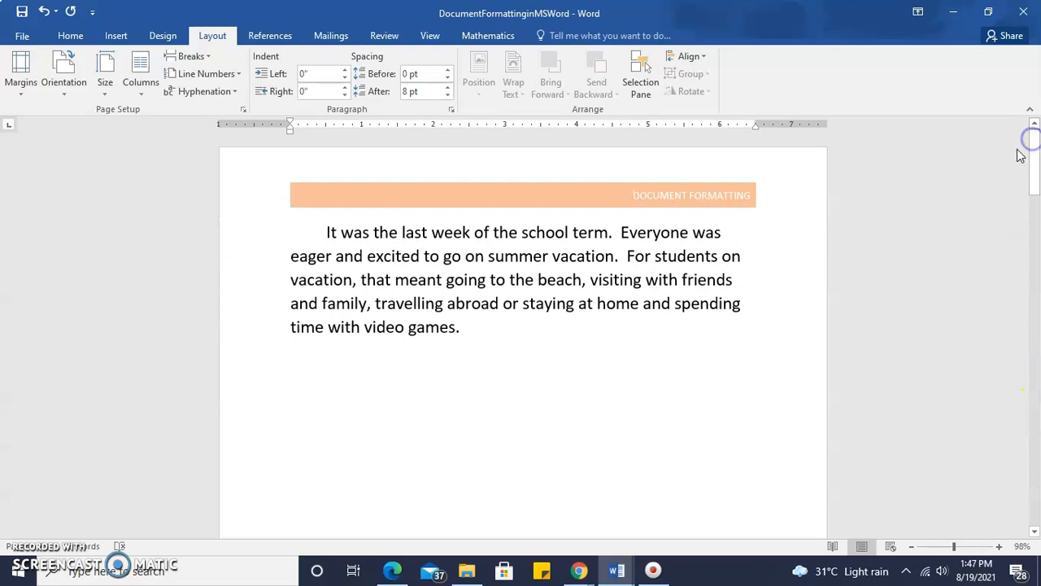
{"action": "left_click", "coordinate": [461, 331]}
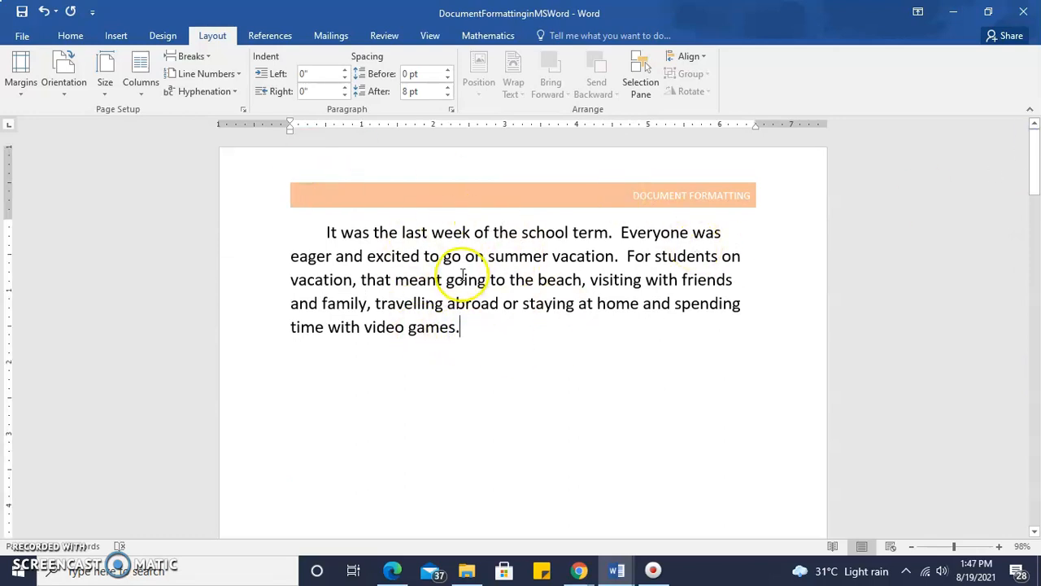
{"action": "left_click", "coordinate": [466, 201]}
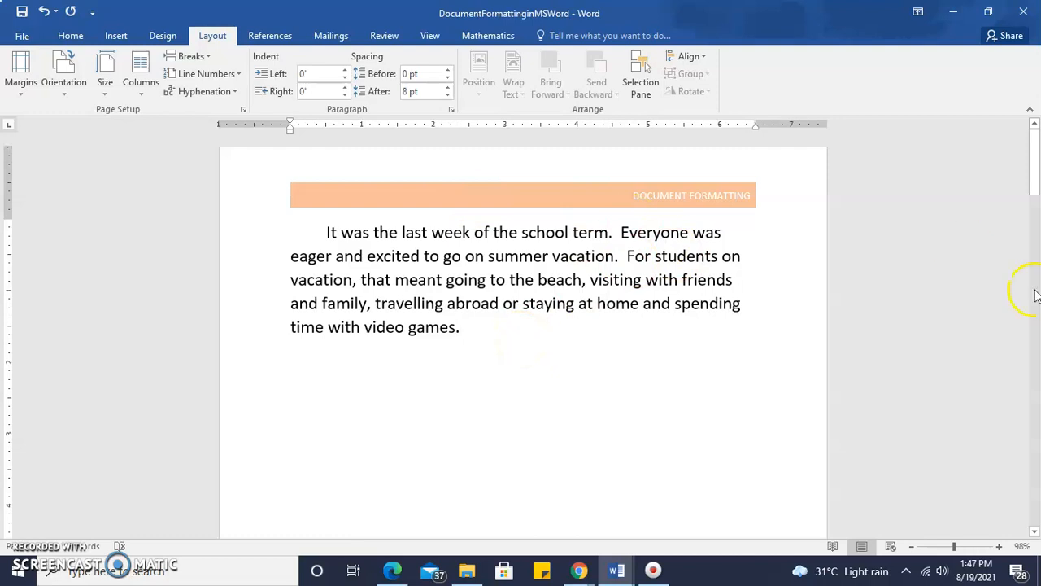
{"action": "left_click_drag", "start_coordinate": [1036, 159], "coordinate": [1036, 256]}
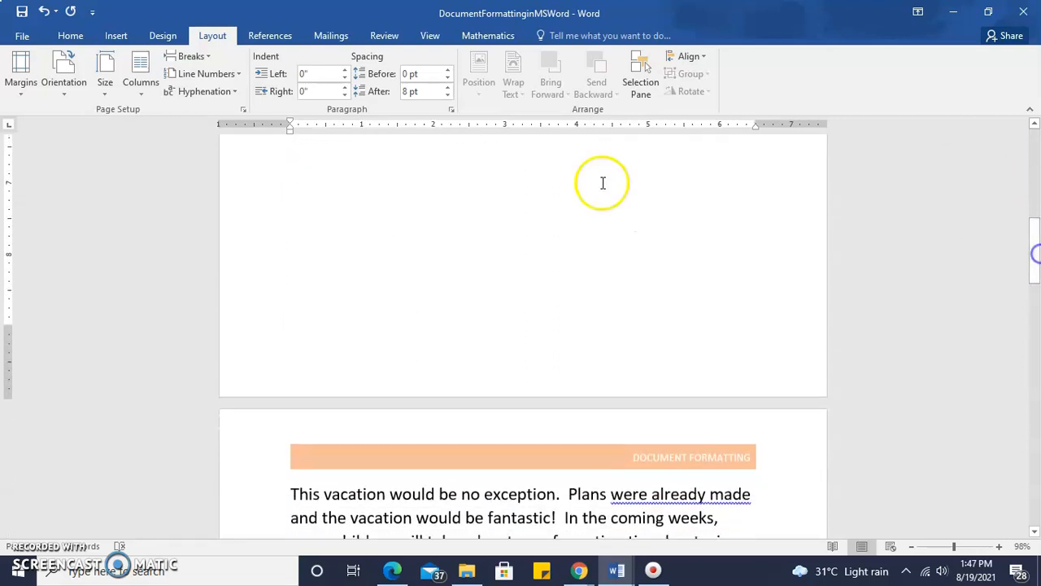
{"action": "left_click", "coordinate": [110, 39]}
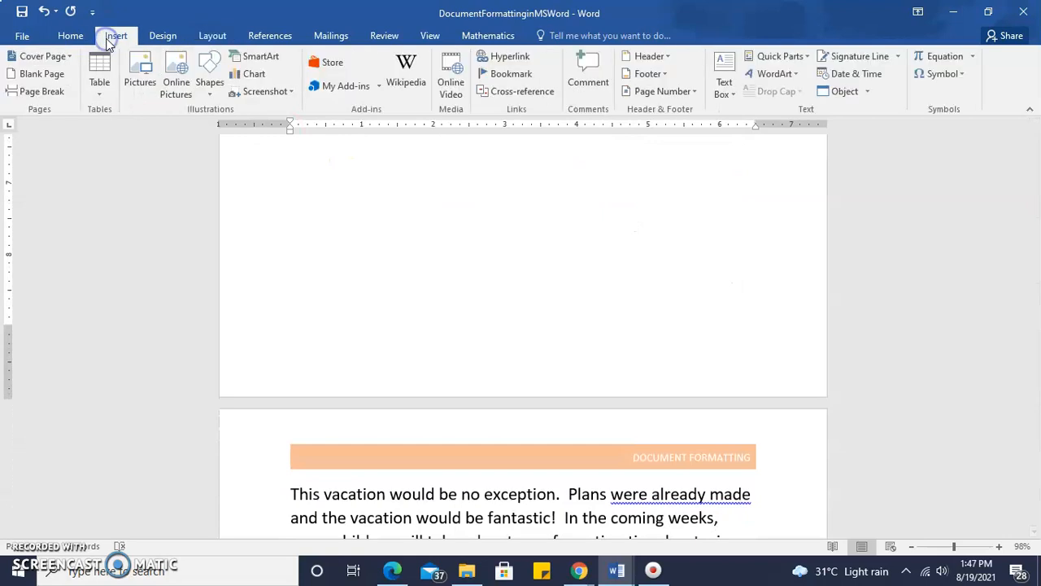
{"action": "left_click", "coordinate": [648, 74]}
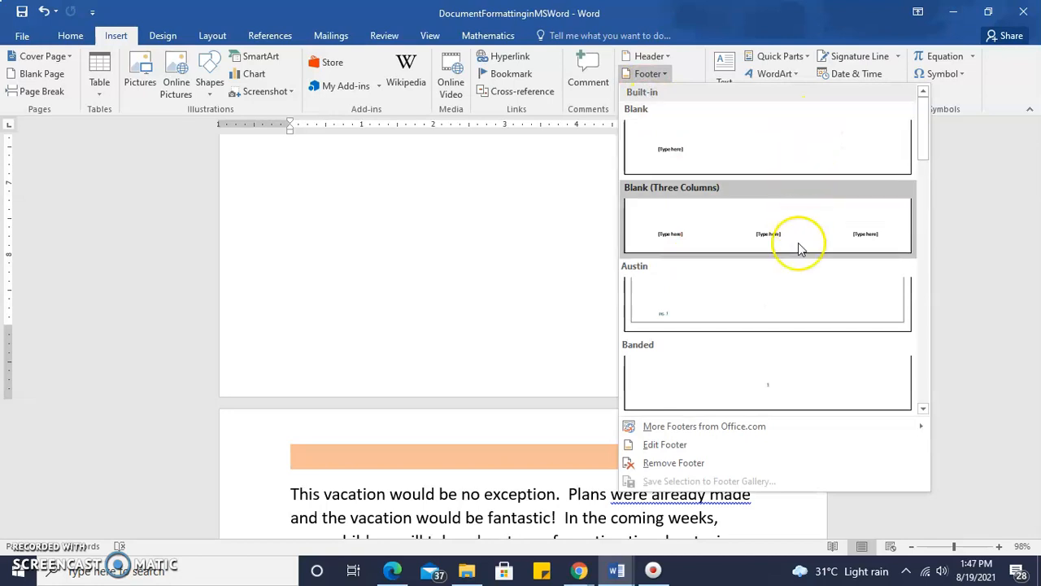
{"action": "left_click", "coordinate": [790, 139]}
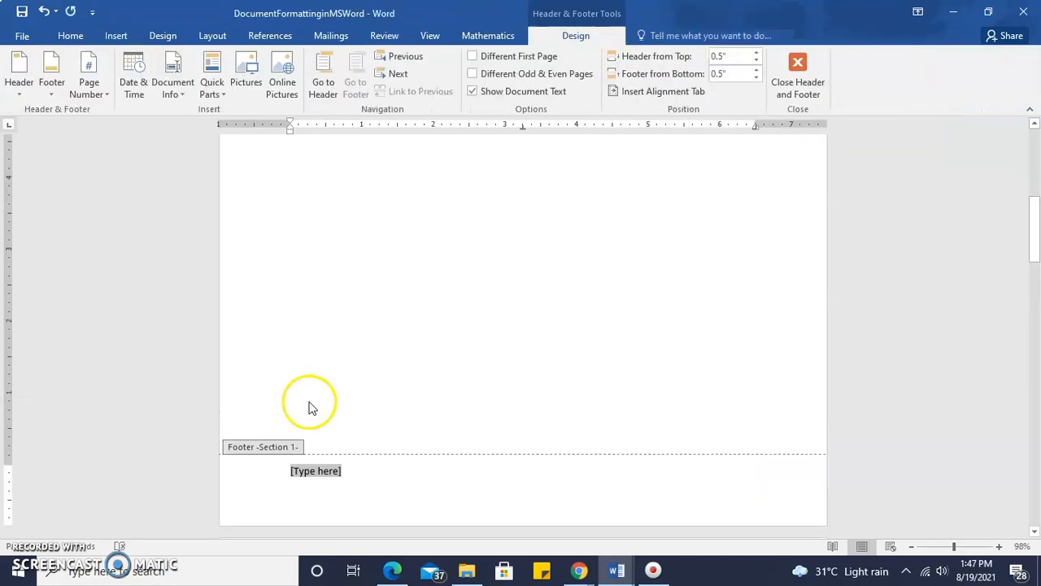
{"action": "type", "text": "Footer e"}
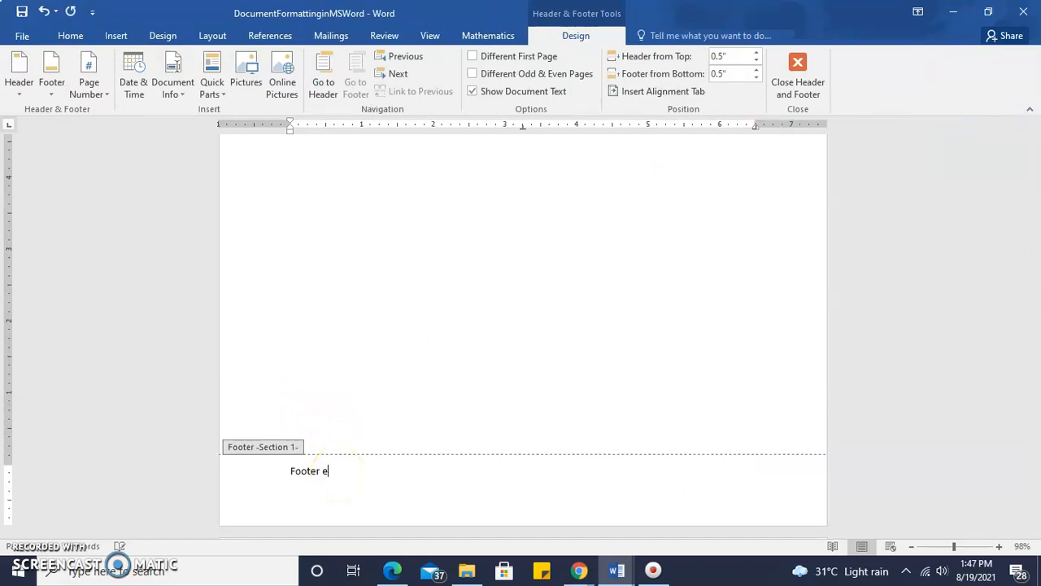
{"action": "left_click", "coordinate": [338, 471]}
{"action": "double_click", "coordinate": [338, 471]}
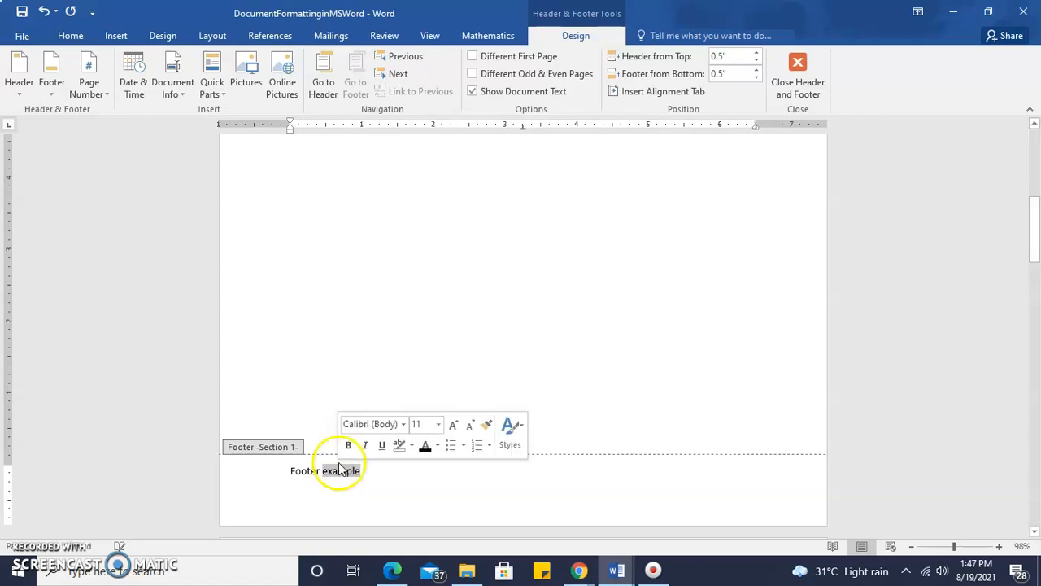
{"action": "double_click", "coordinate": [377, 349]}
- Reopen the first section's footer, return to the body text, and examine the available page and section break types
{"action": "left_click_drag", "start_coordinate": [1037, 200], "coordinate": [1034, 236]}
{"action": "left_click", "coordinate": [375, 269]}
{"action": "double_click", "coordinate": [375, 268]}
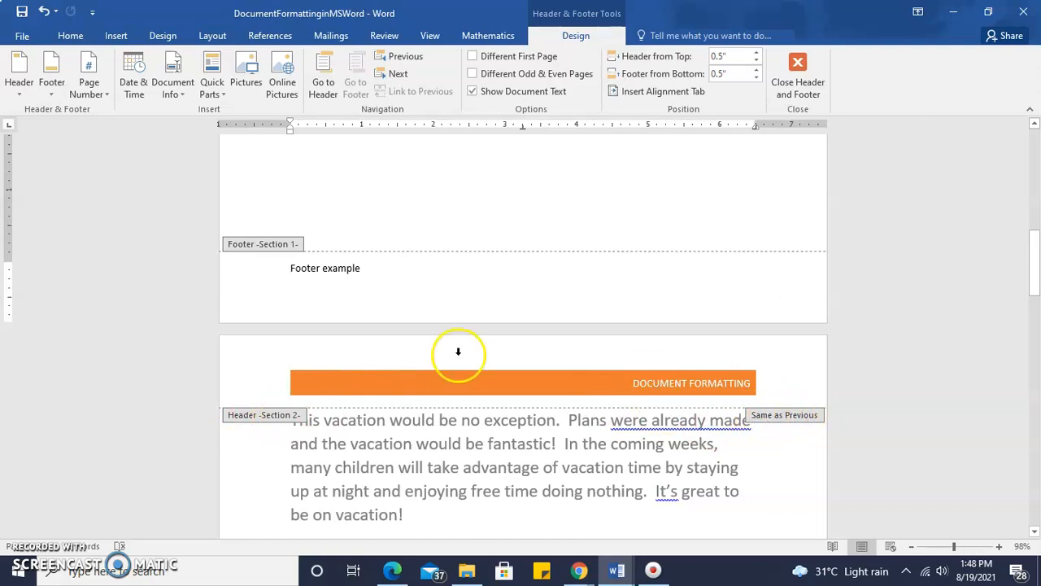
{"action": "left_click", "coordinate": [115, 38]}
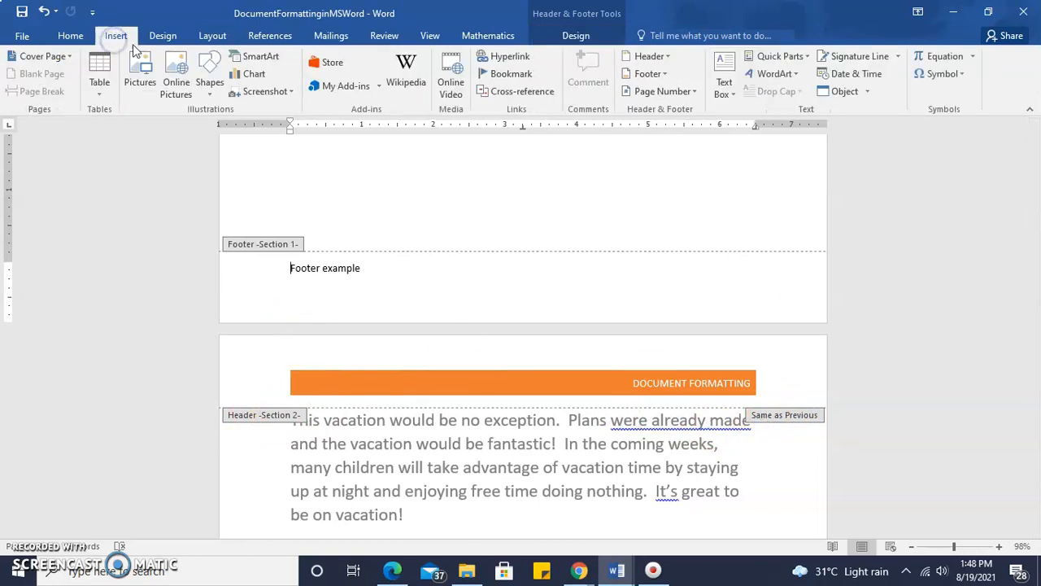
{"action": "left_click", "coordinate": [211, 37]}
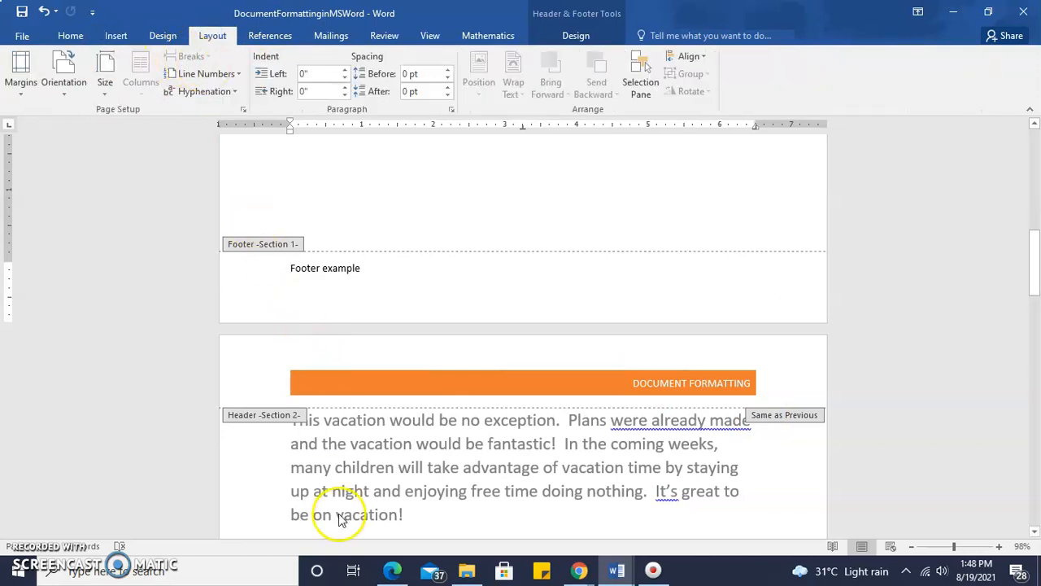
{"action": "left_click", "coordinate": [348, 469]}
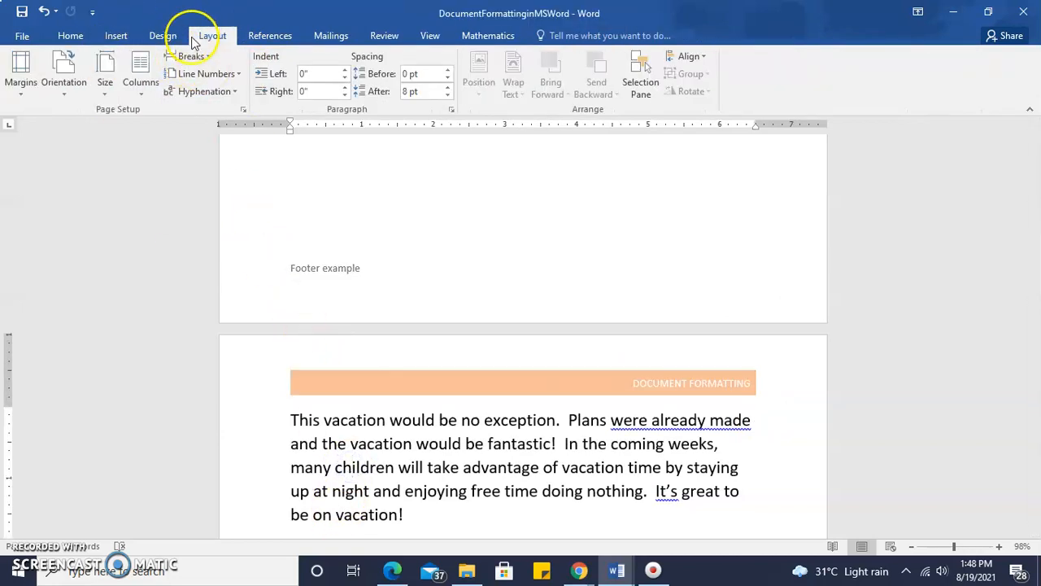
{"action": "left_click", "coordinate": [195, 58]}
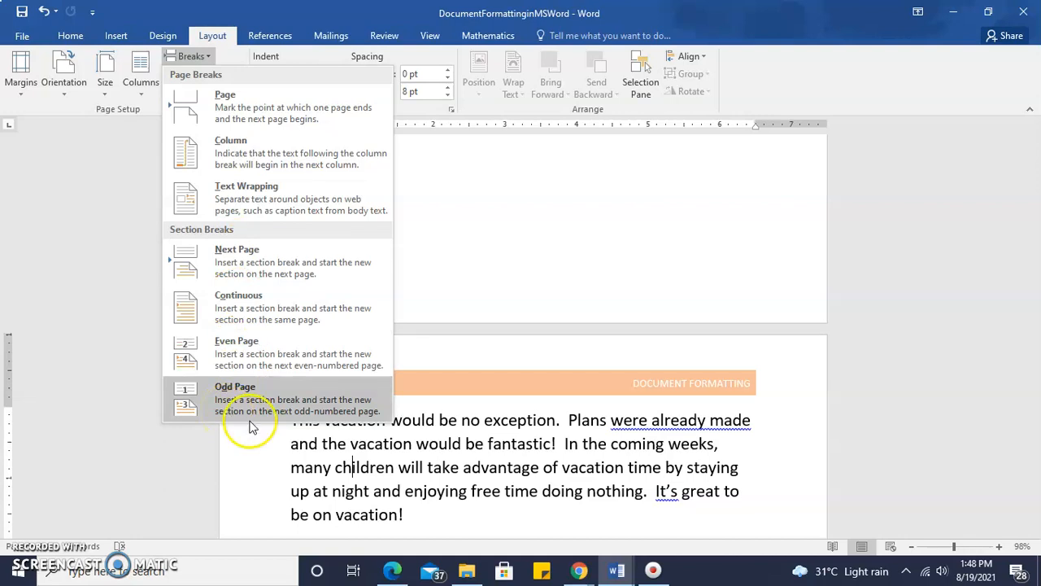
{"action": "left_click", "coordinate": [518, 510]}
- Reopen the "Footer example" footer, examine the page number placement options, and return to the body text
{"action": "left_click_drag", "start_coordinate": [1038, 295], "coordinate": [1037, 245]}
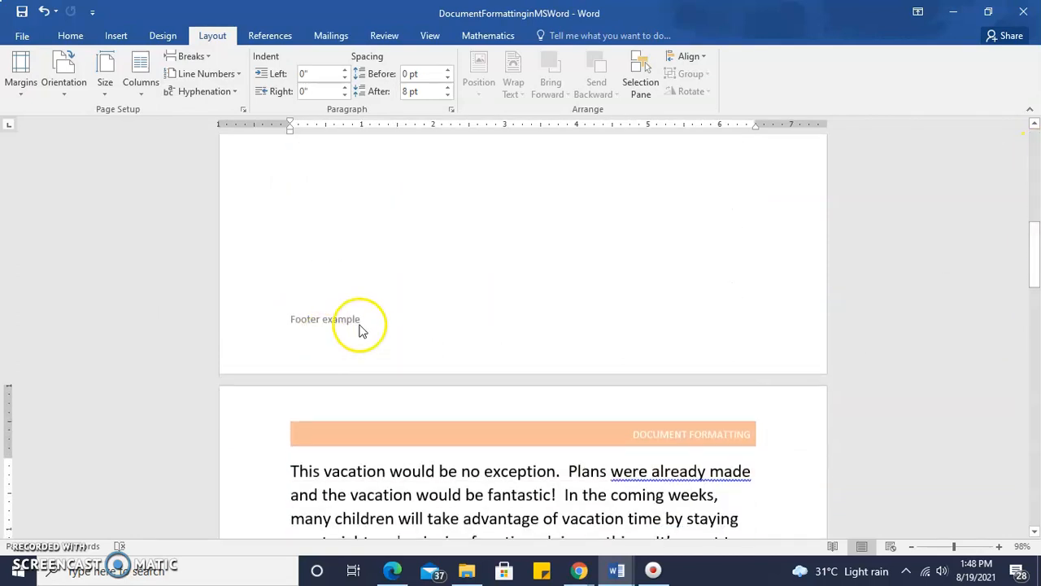
{"action": "double_click", "coordinate": [358, 324]}
{"action": "left_click", "coordinate": [349, 234]}
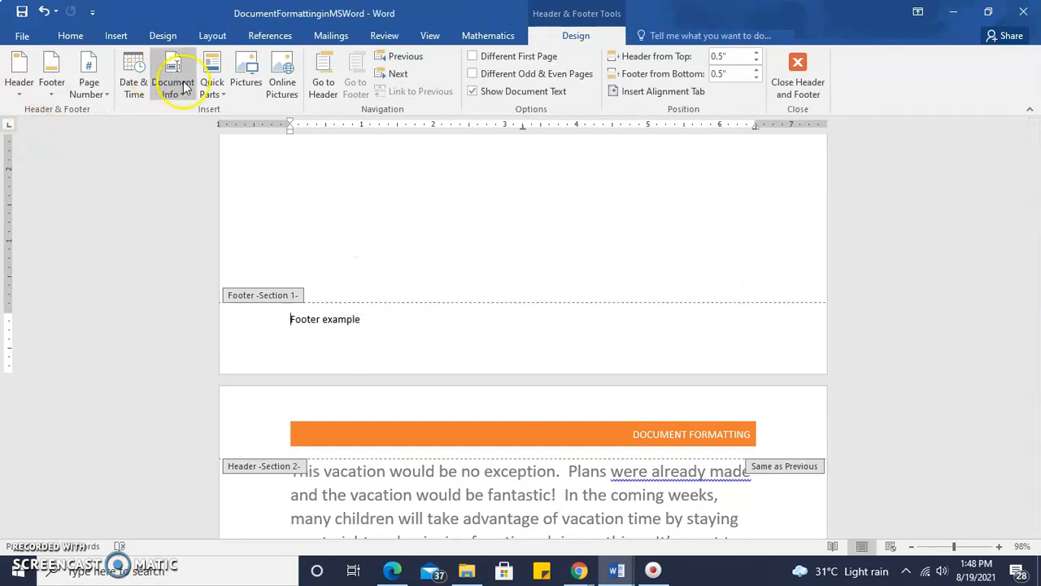
{"action": "left_click", "coordinate": [336, 186]}
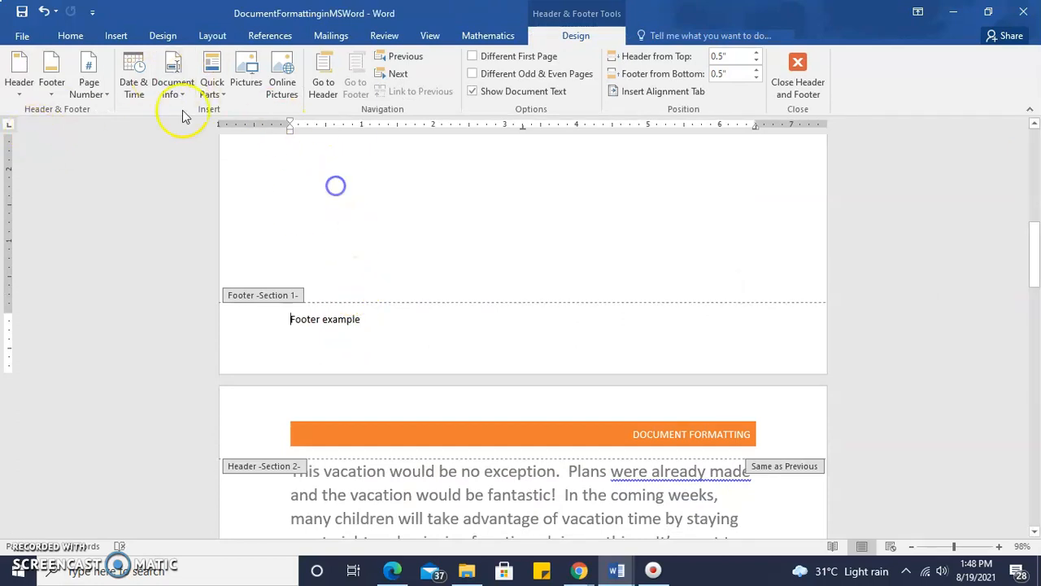
{"action": "left_click", "coordinate": [88, 86]}
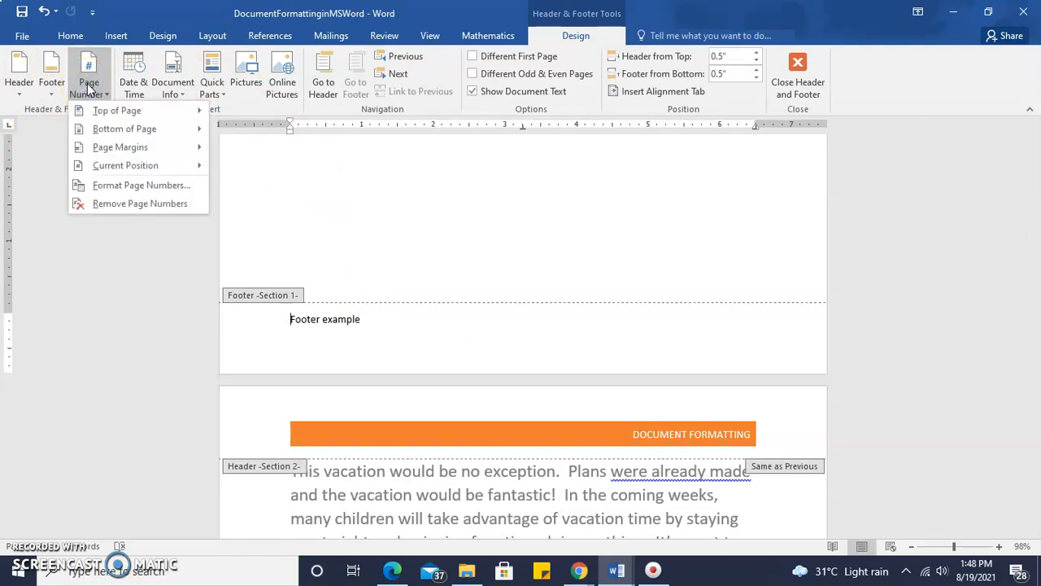
{"action": "left_click", "coordinate": [111, 111]}
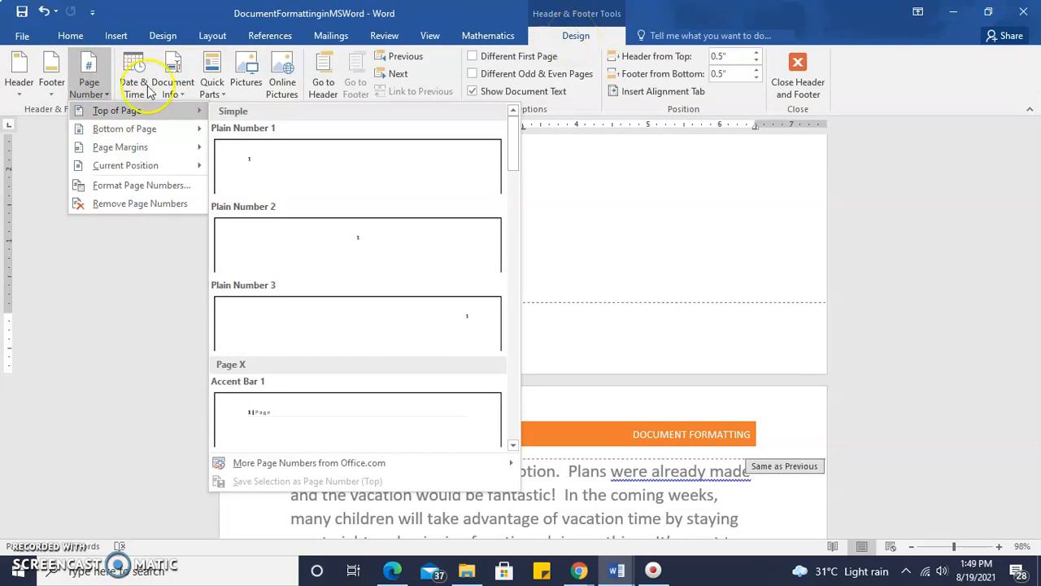
{"action": "mouse_move", "coordinate": [127, 134]}
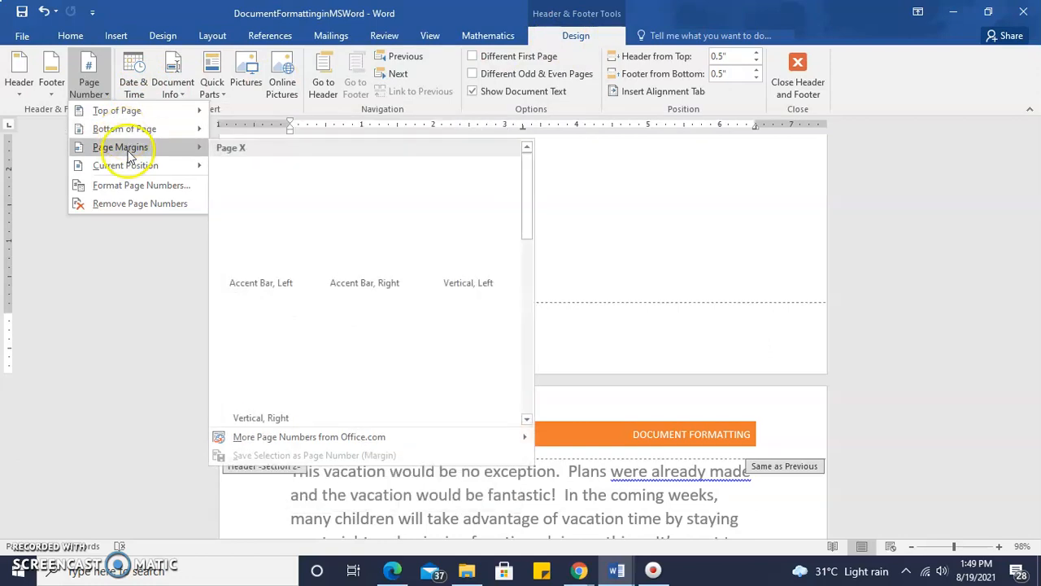
{"action": "mouse_move", "coordinate": [128, 170]}
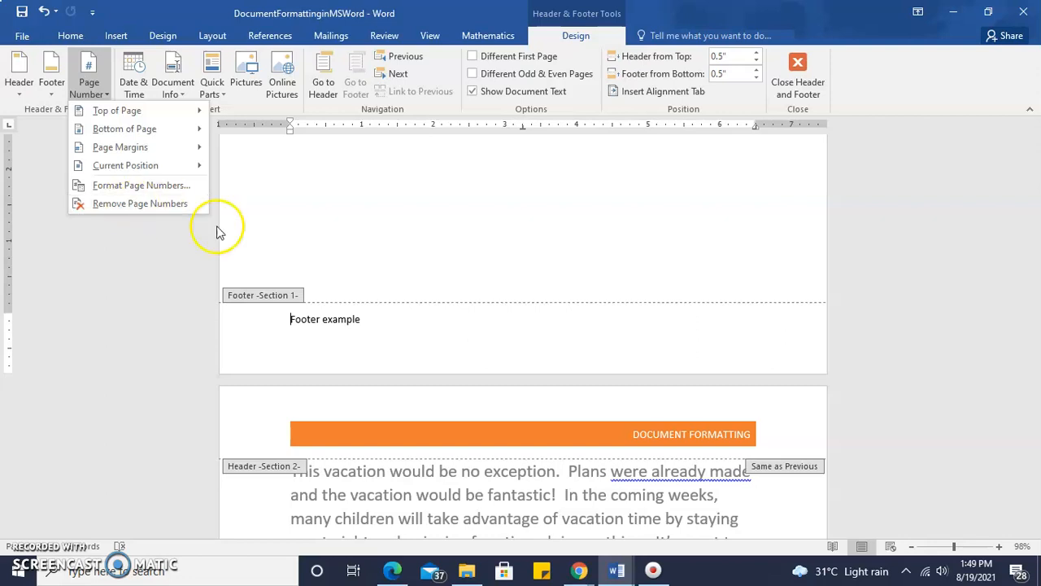
{"action": "left_click", "coordinate": [454, 173]}
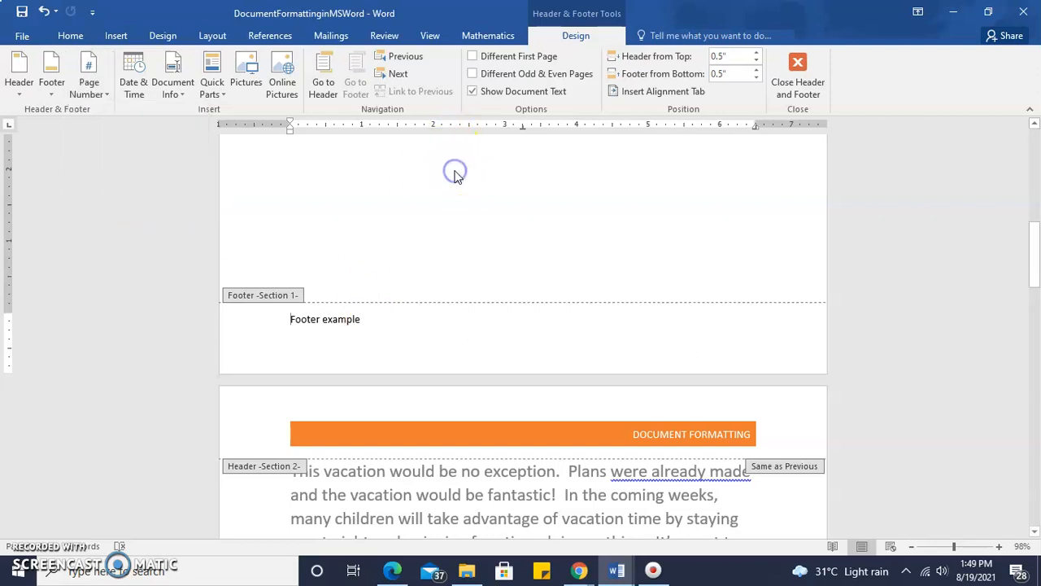
{"action": "double_click", "coordinate": [366, 214]}
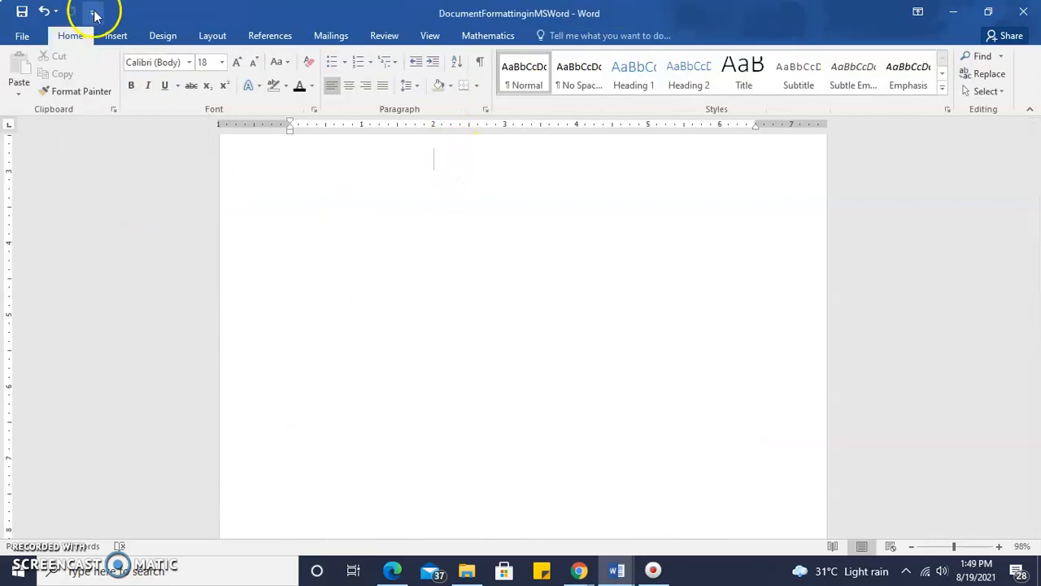
- Insert Accent Bar 2 page numbers at the bottom of the pages, leave footer editing, and check the numbering through the document
{"action": "left_click", "coordinate": [116, 35]}
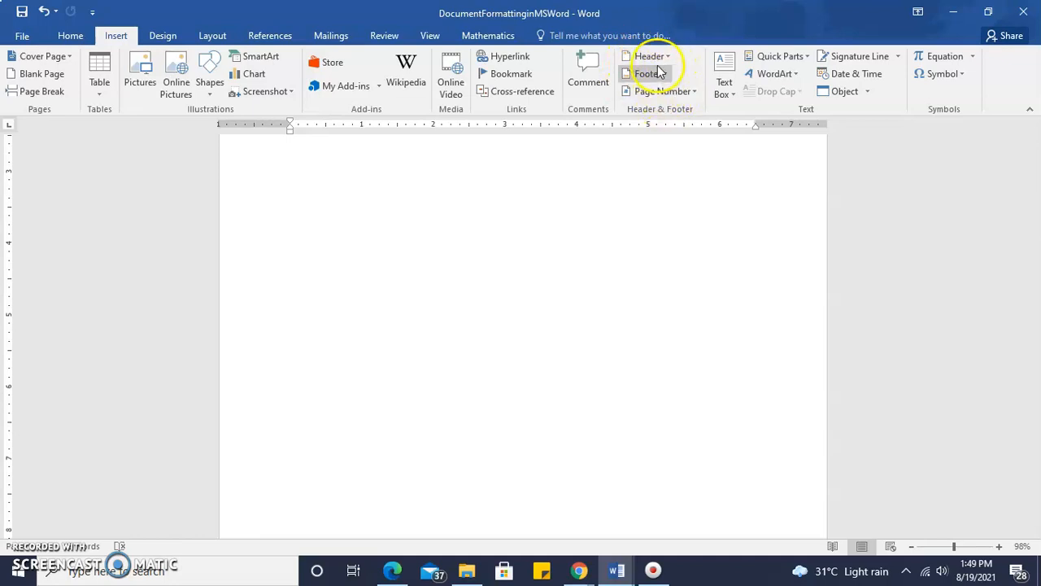
{"action": "left_click_drag", "start_coordinate": [1037, 228], "coordinate": [1036, 196]}
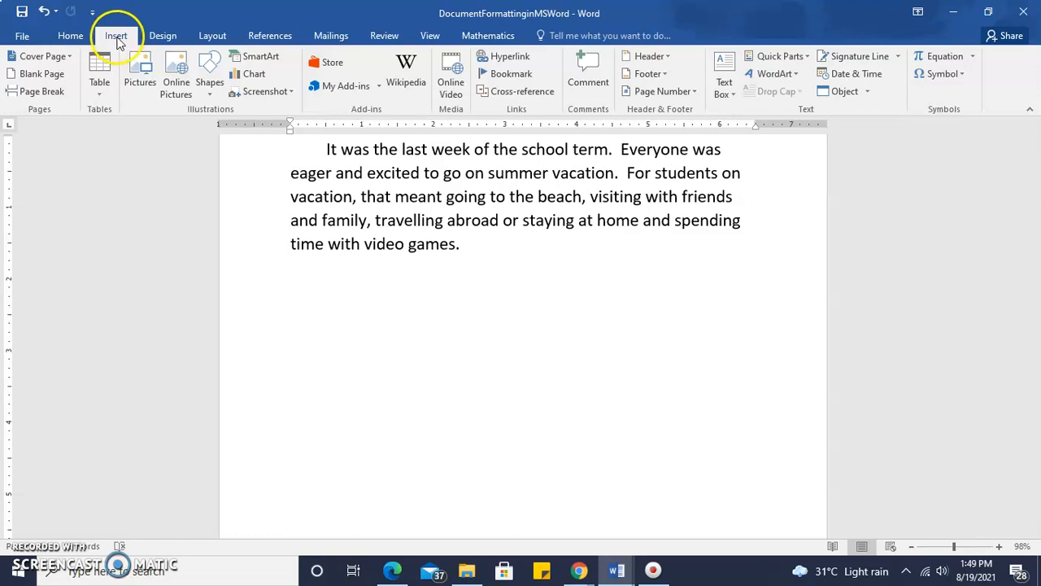
{"action": "left_click", "coordinate": [663, 92]}
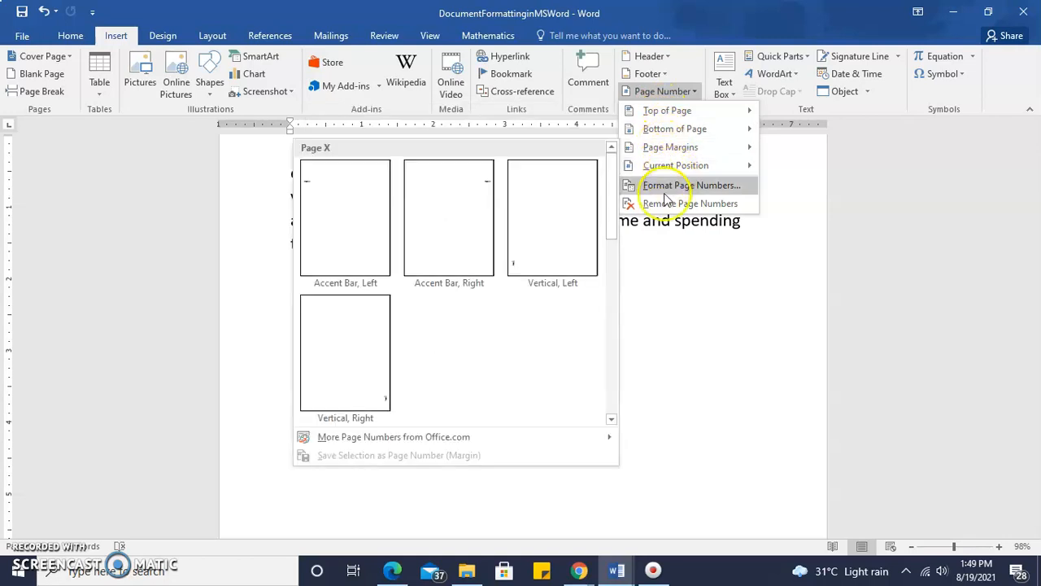
{"action": "mouse_move", "coordinate": [677, 134]}
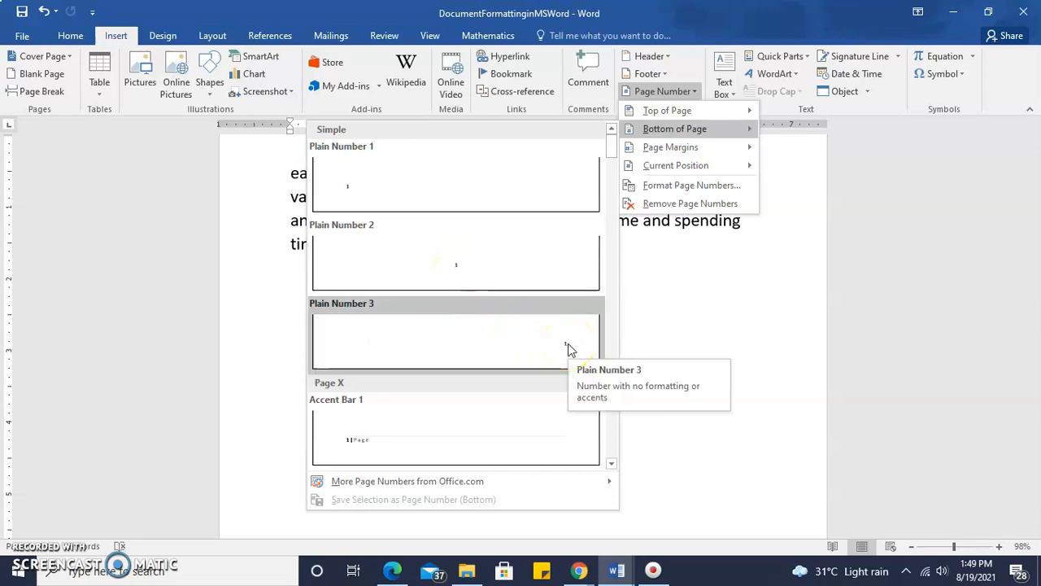
{"action": "mouse_move", "coordinate": [611, 147]}
{"action": "left_mouse_down"}
{"action": "mouse_move", "coordinate": [622, 220]}
{"action": "mouse_move", "coordinate": [611, 131]}
{"action": "mouse_move", "coordinate": [612, 157]}
{"action": "left_mouse_up"}
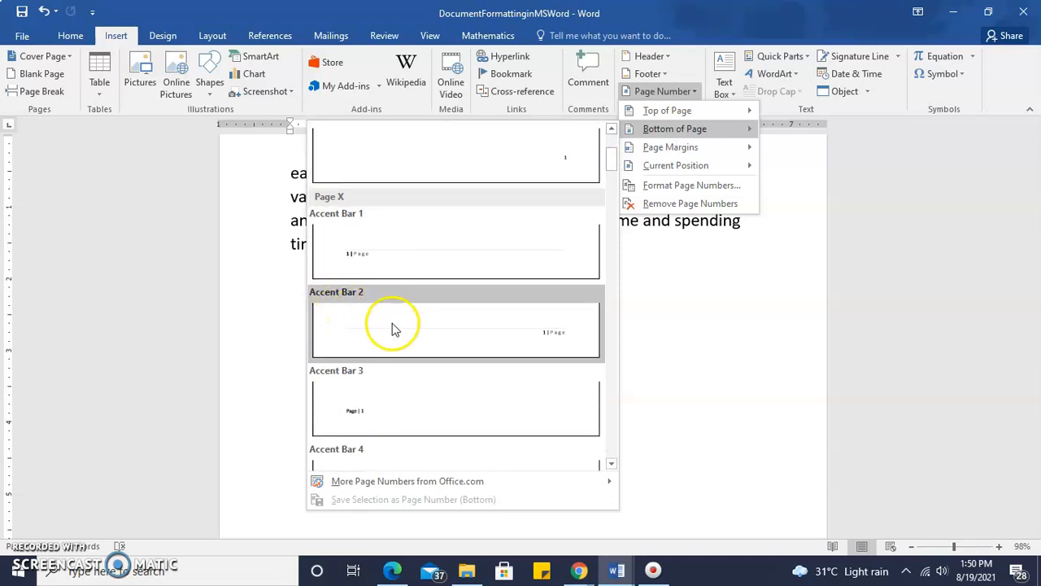
{"action": "left_click", "coordinate": [533, 327]}
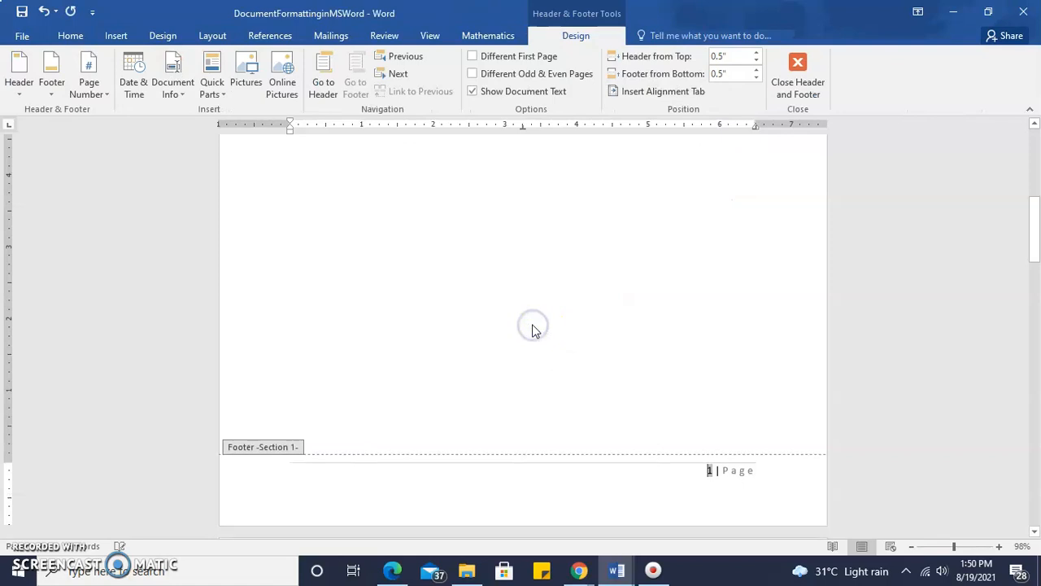
{"action": "left_click", "coordinate": [718, 332]}
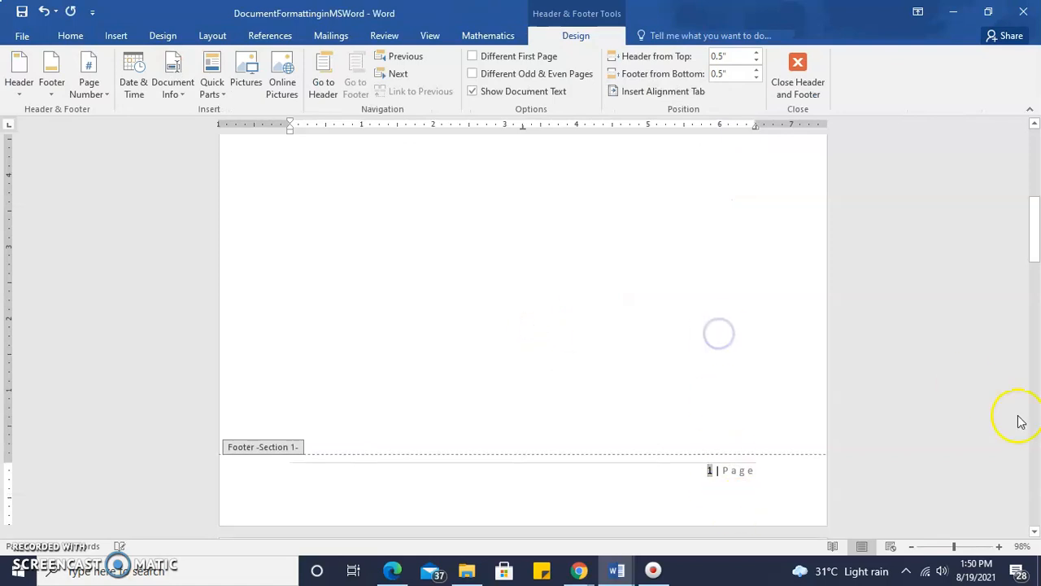
{"action": "double_click", "coordinate": [757, 315]}
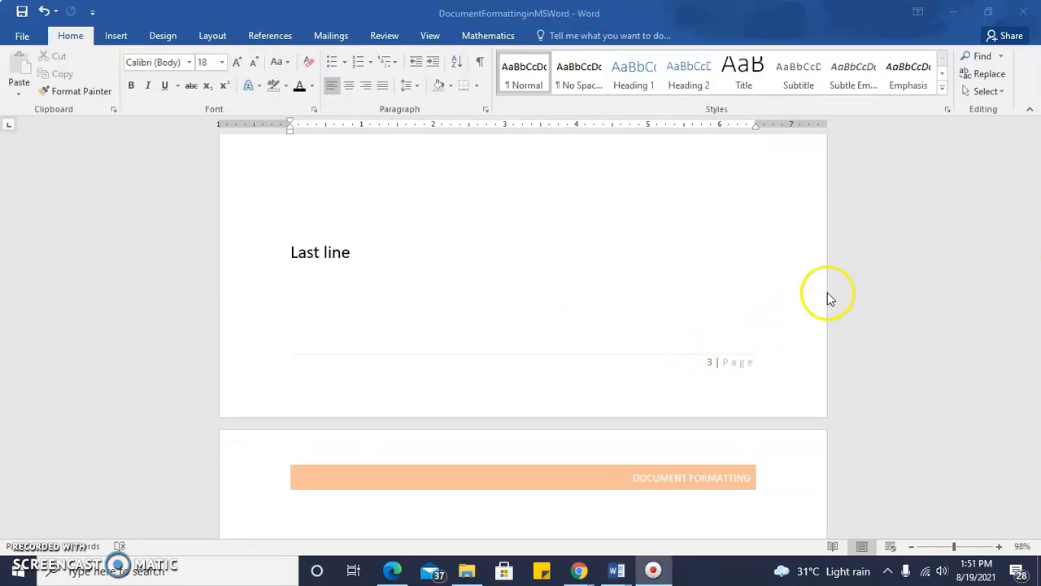
{"action": "left_click_drag", "start_coordinate": [1036, 379], "coordinate": [1038, 437]}
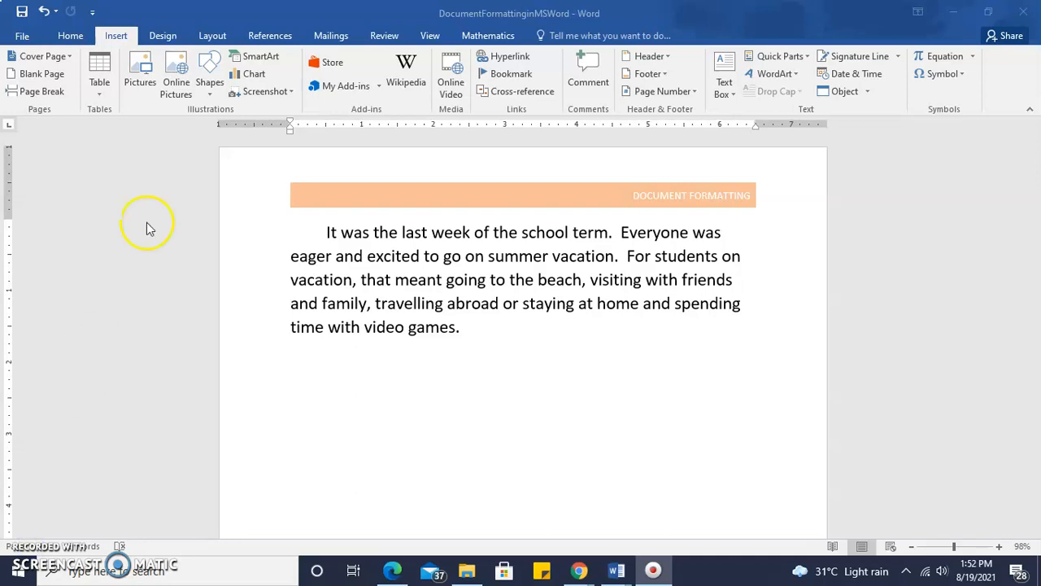
- Try inserting a footnote at the empty line below the first page's paragraph, and undo it
{"action": "left_click", "coordinate": [275, 38]}
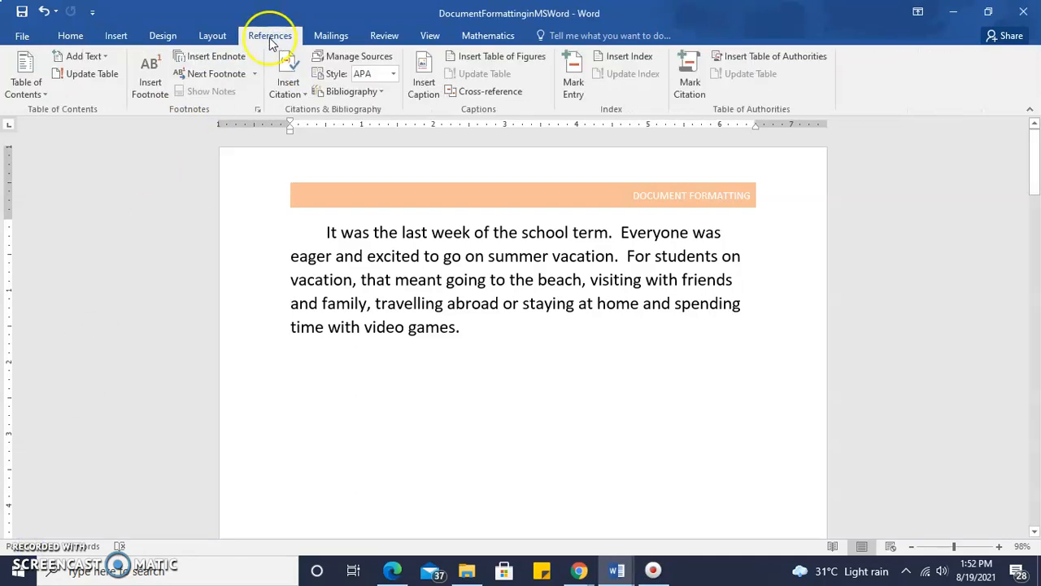
{"action": "left_click", "coordinate": [154, 91]}
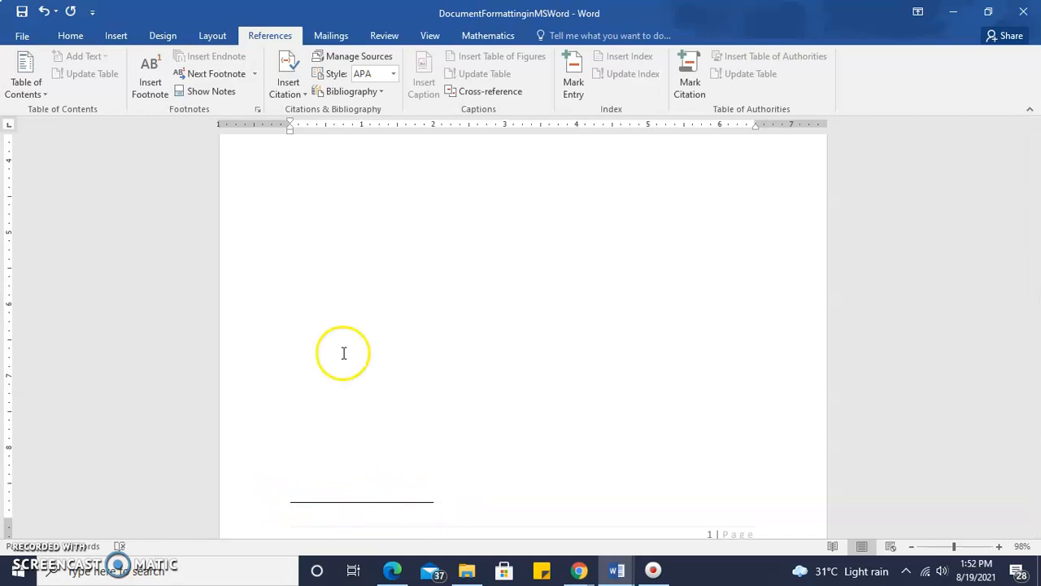
{"action": "left_click", "coordinate": [44, 12]}
{"action": "left_click_drag", "start_coordinate": [1034, 174], "coordinate": [1034, 136]}
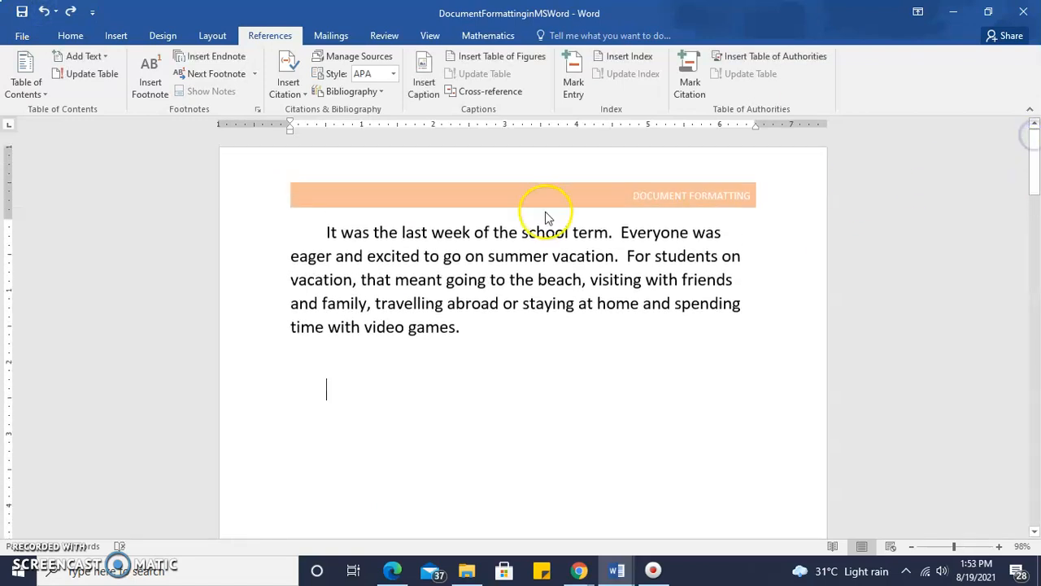
- Add a footnote to "school term" in the first sentence with the text "Term ending July 2020" and return to the body text
{"action": "left_click_drag", "start_coordinate": [522, 232], "coordinate": [597, 231]}
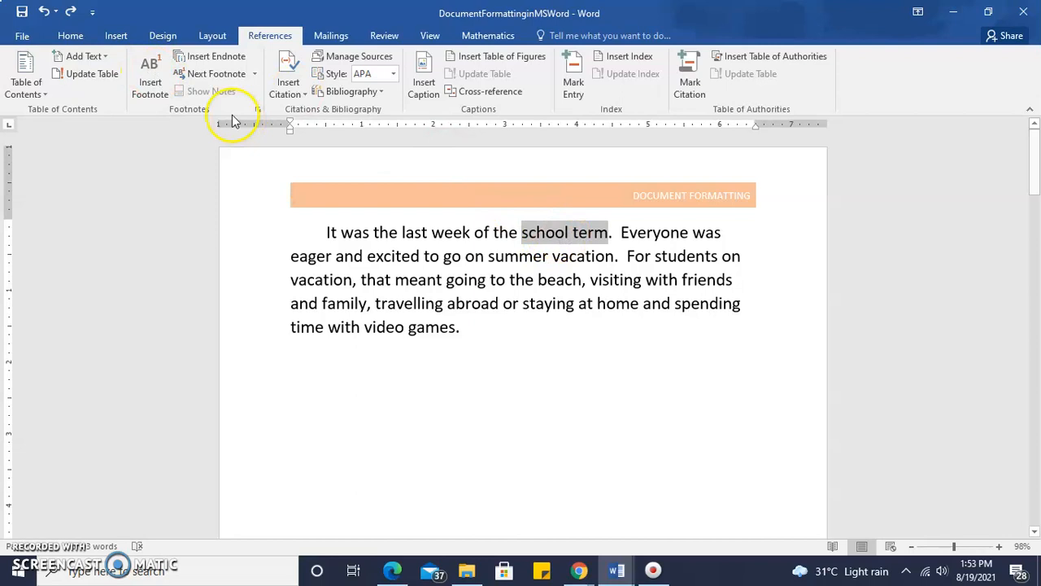
{"action": "left_click", "coordinate": [153, 74]}
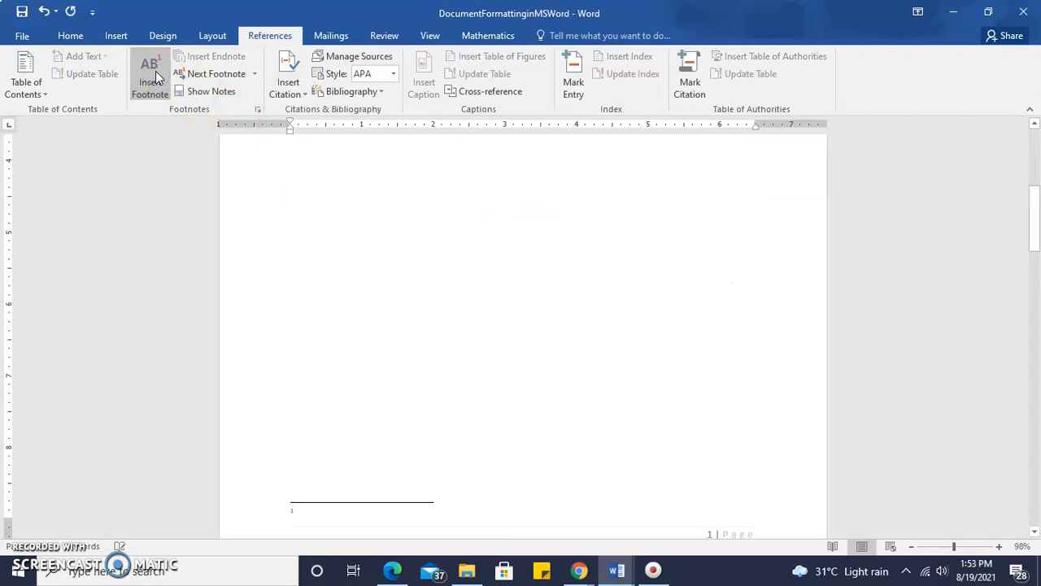
{"action": "type", "text": "Term ending July 2020"}
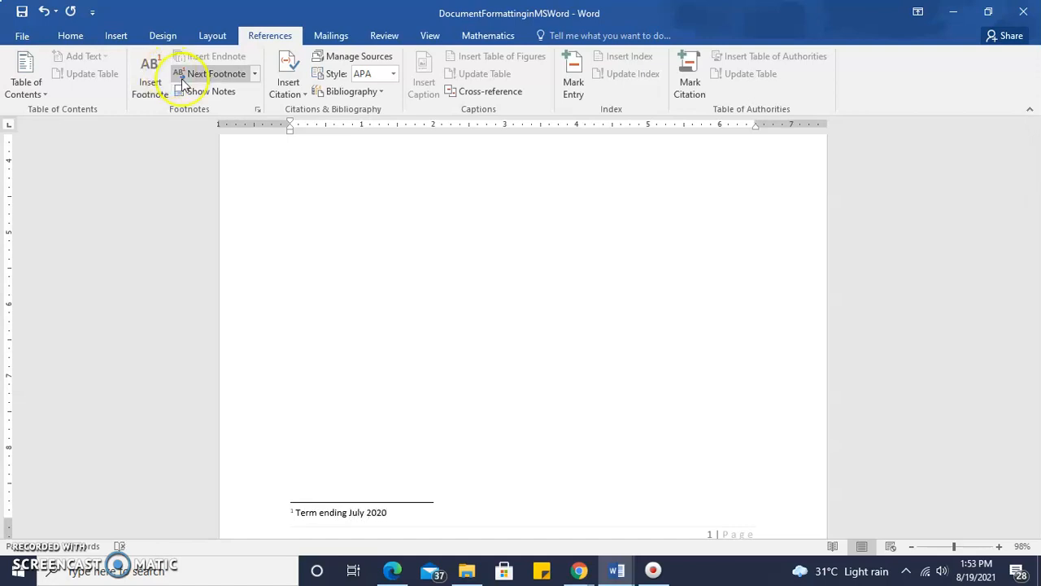
{"action": "left_click", "coordinate": [403, 288]}
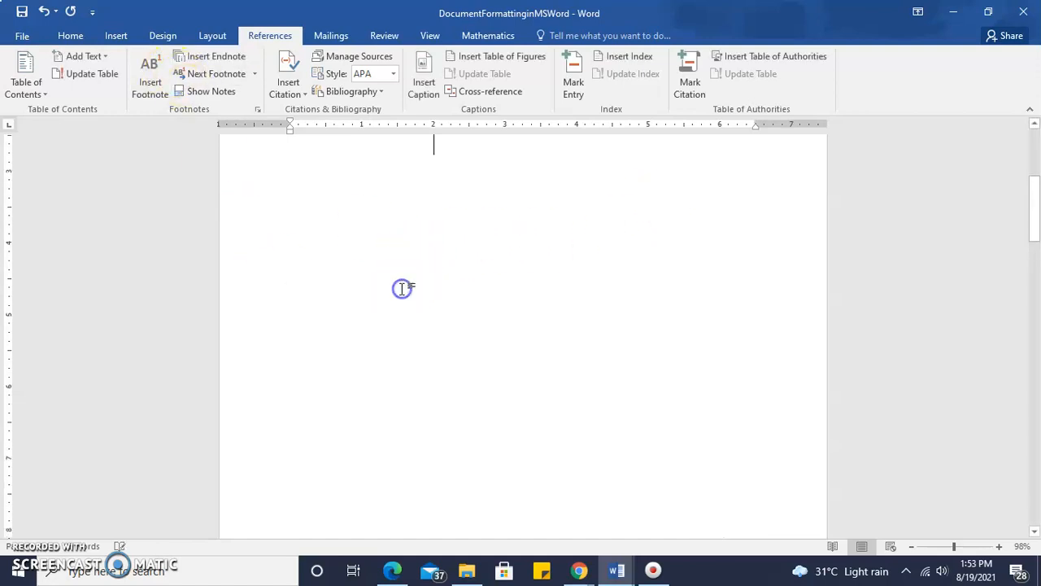
- Enlarge the first page and examine the footnote reference mark beside "school term" and its pop-up note text
{"action": "left_click_drag", "start_coordinate": [1038, 222], "coordinate": [1032, 167]}
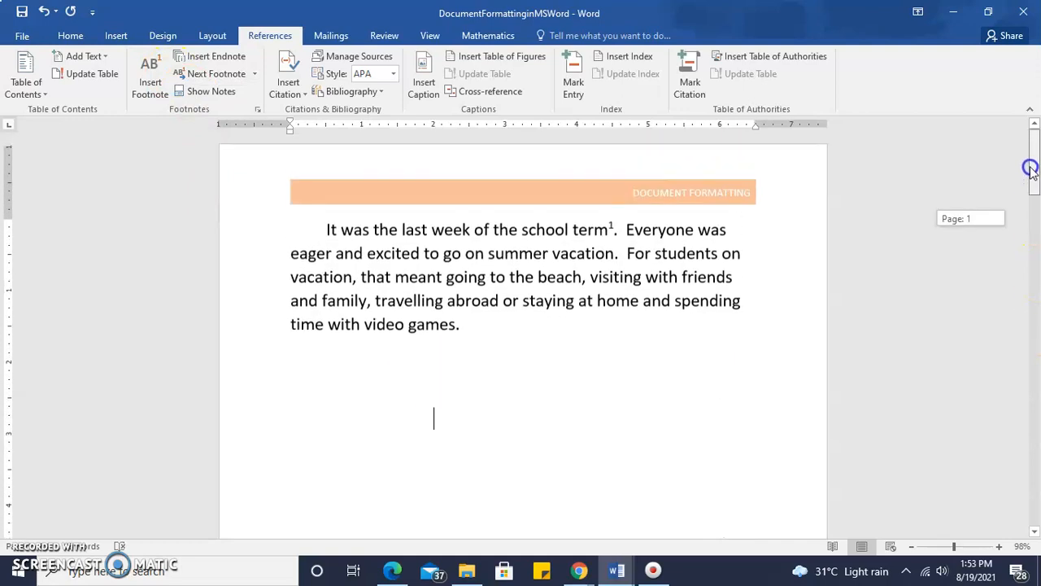
{"action": "left_click_drag", "start_coordinate": [953, 548], "coordinate": [968, 548]}
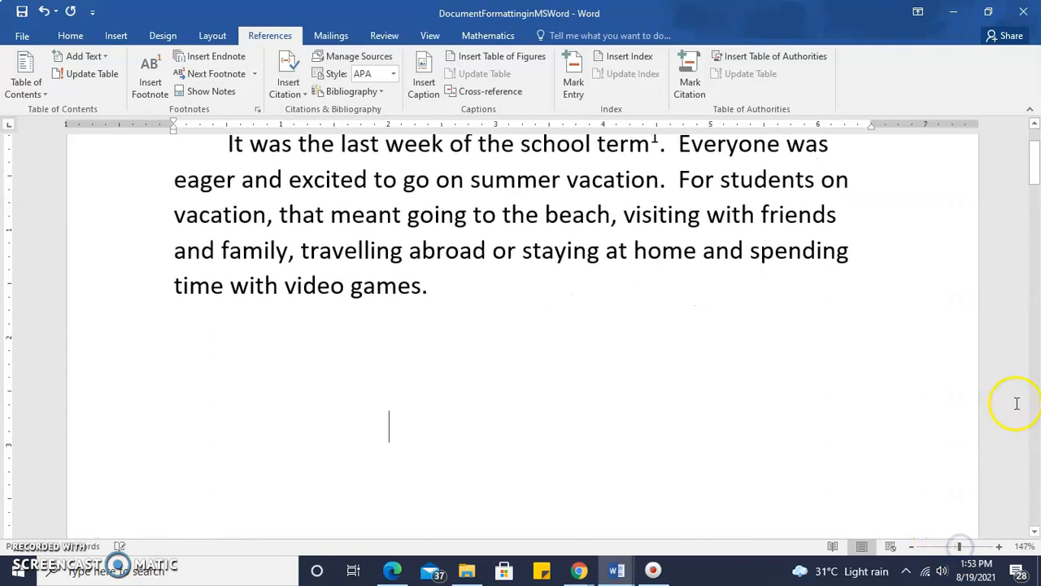
{"action": "left_click_drag", "start_coordinate": [1033, 175], "coordinate": [1033, 165]}
{"action": "left_click_drag", "start_coordinate": [528, 235], "coordinate": [602, 232]}
{"action": "left_click", "coordinate": [544, 233]}
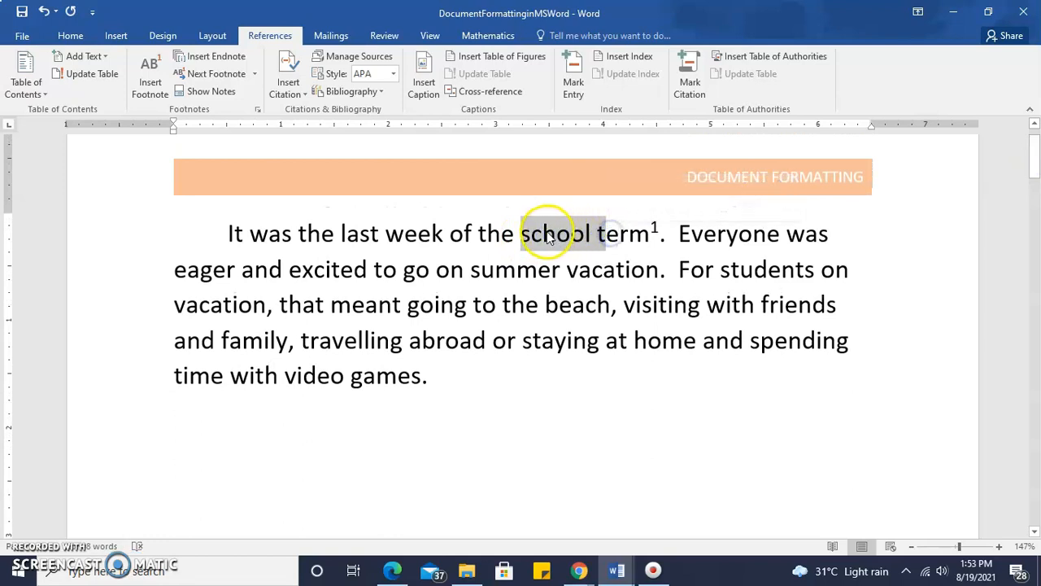
{"action": "left_click_drag", "start_coordinate": [525, 233], "coordinate": [657, 230]}
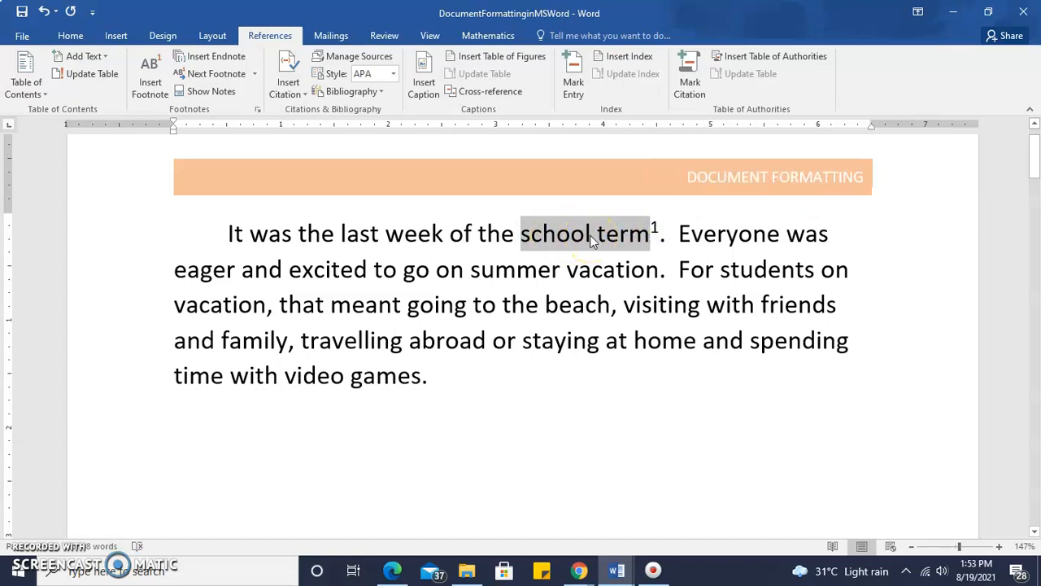
{"action": "left_click_drag", "start_coordinate": [591, 239], "coordinate": [656, 230]}
{"action": "mouse_move", "coordinate": [653, 231]}
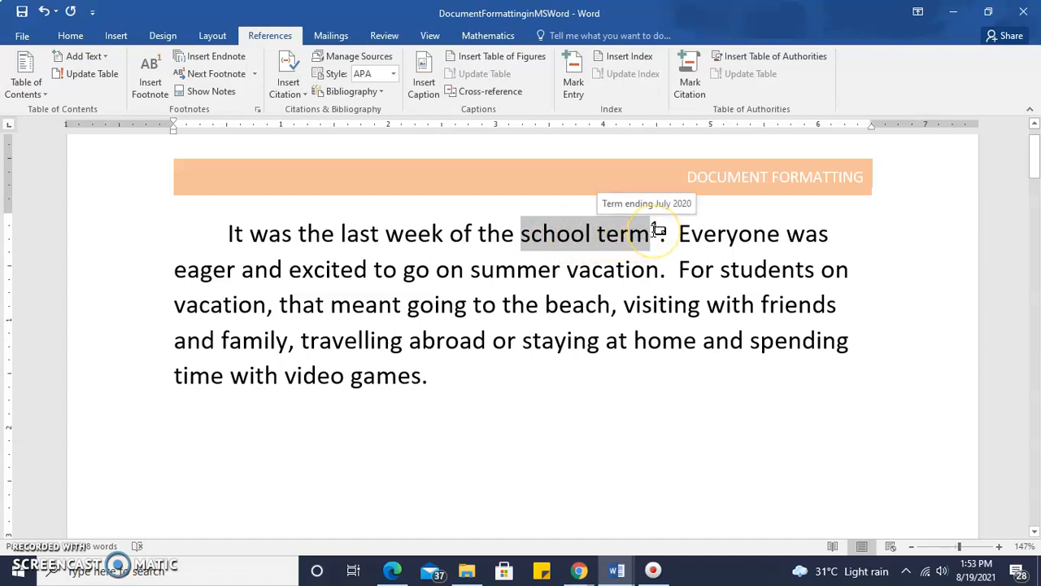